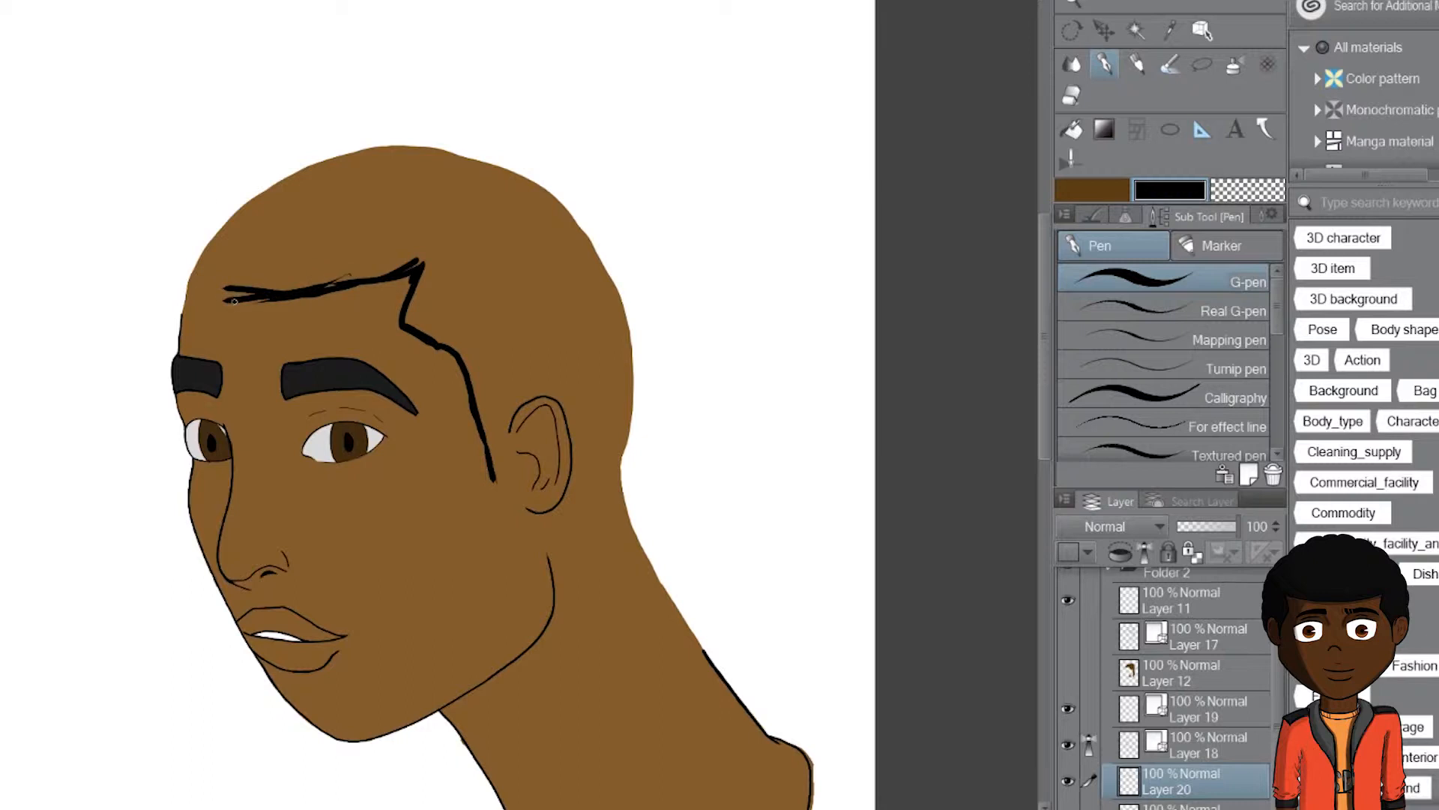
Step: Erase the rough forehead hairline on Layer 20 and redraw it as a smooth curve from the forehead's edge to the temple corner
mouse_move(240, 294)
left_mouse_down()
mouse_move(224, 301)
mouse_move(579, 229)
left_mouse_up()
key("r")
key("p")
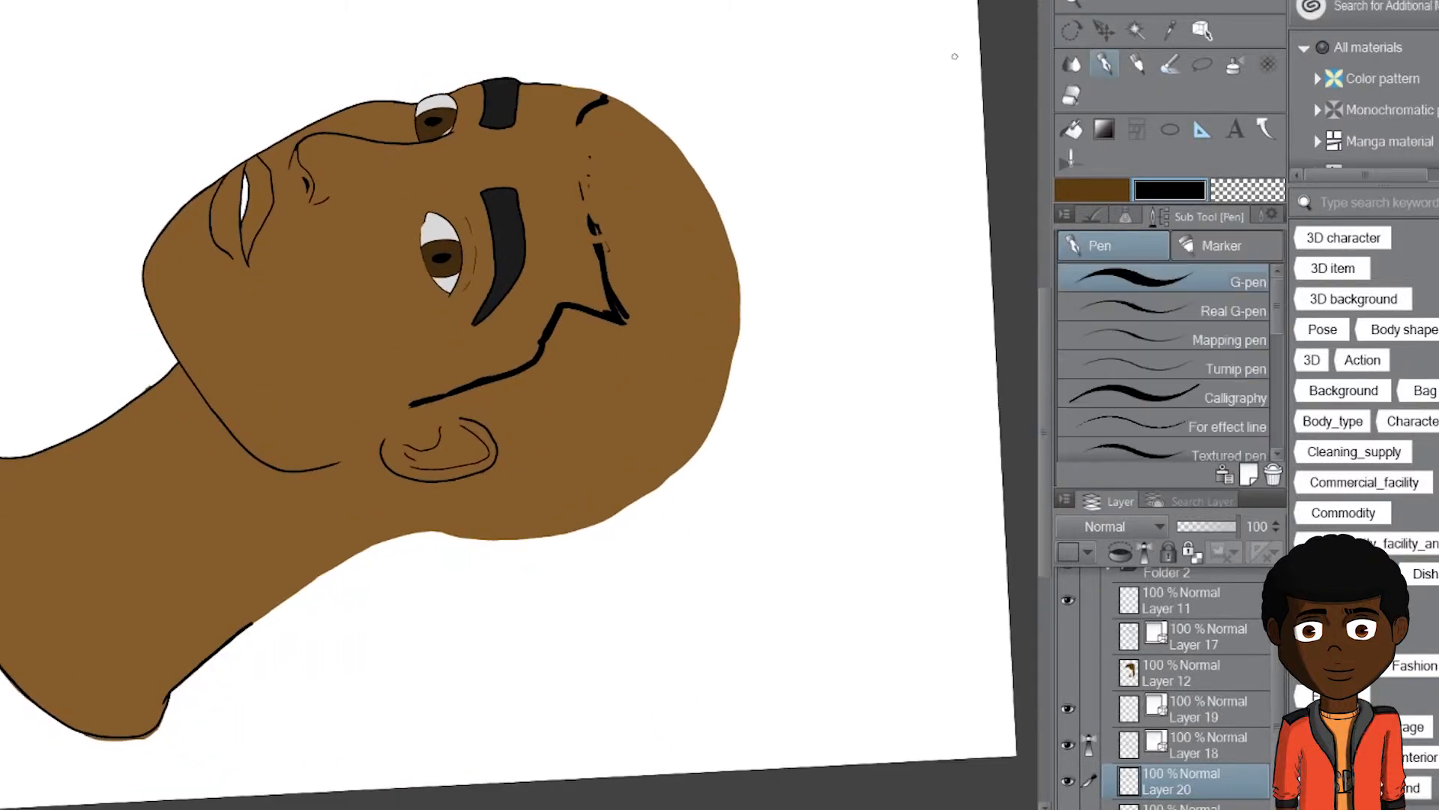
mouse_move(615, 102)
left_mouse_down()
mouse_move(579, 147)
mouse_move(609, 289)
left_mouse_up()
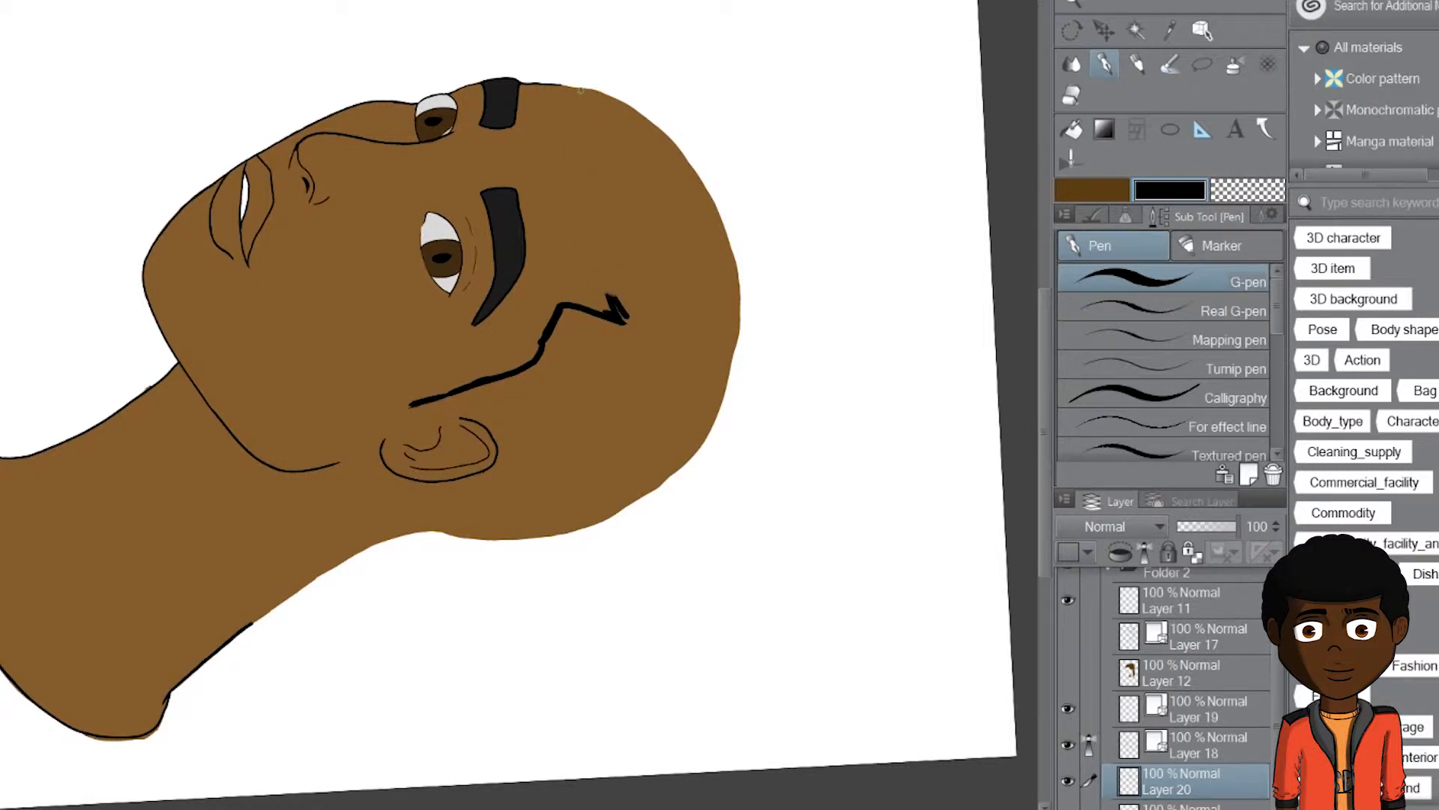
mouse_move(591, 88)
left_mouse_down()
mouse_move(557, 208)
mouse_move(622, 316)
left_mouse_up()
left_click_drag(567, 159, 634, 344)
left_click_drag(608, 258, 616, 318)
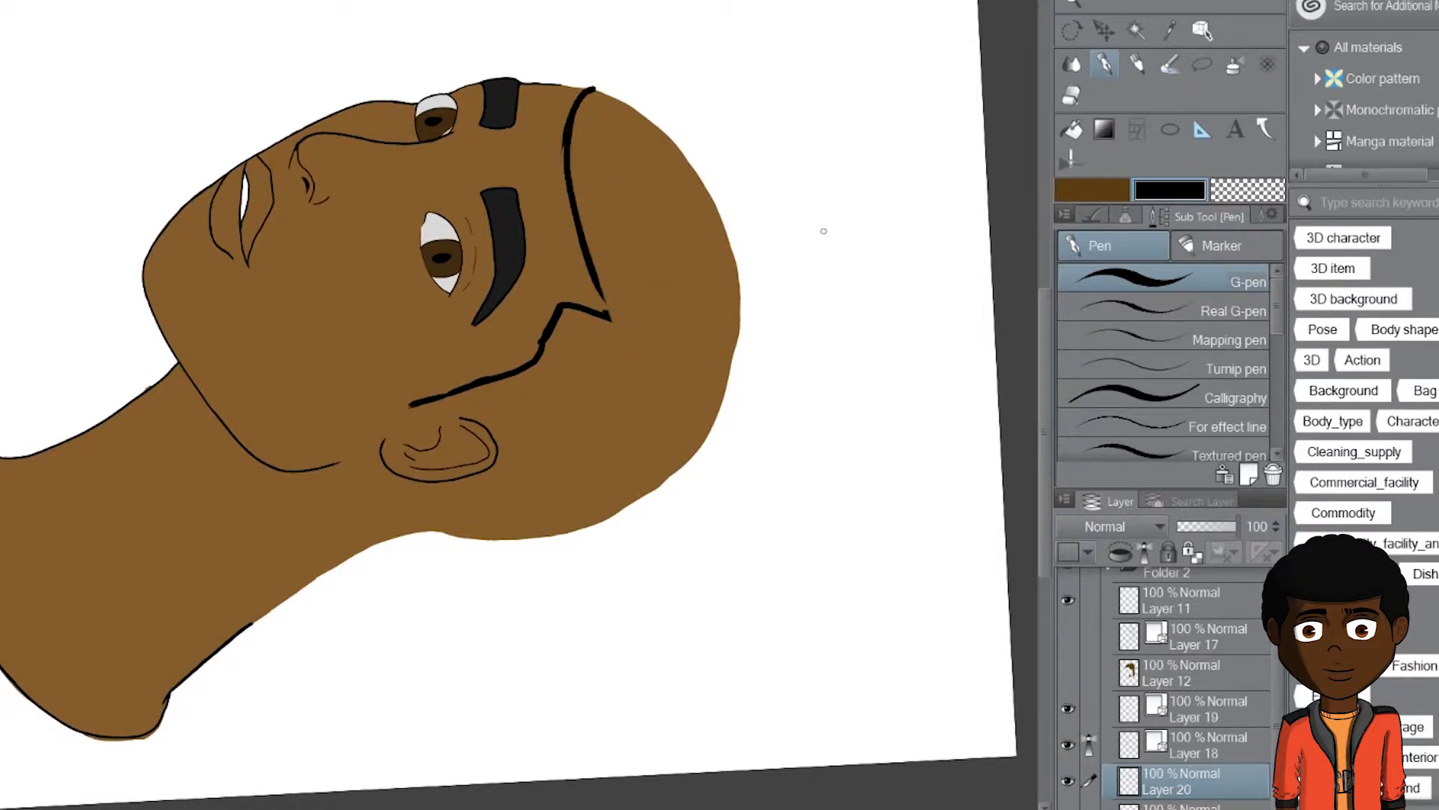
Step: Clean up the temple corner and thicken the hairline guide running down the temple in front of the ear
key("ctrl+@")
left_click_drag(389, 290, 420, 278)
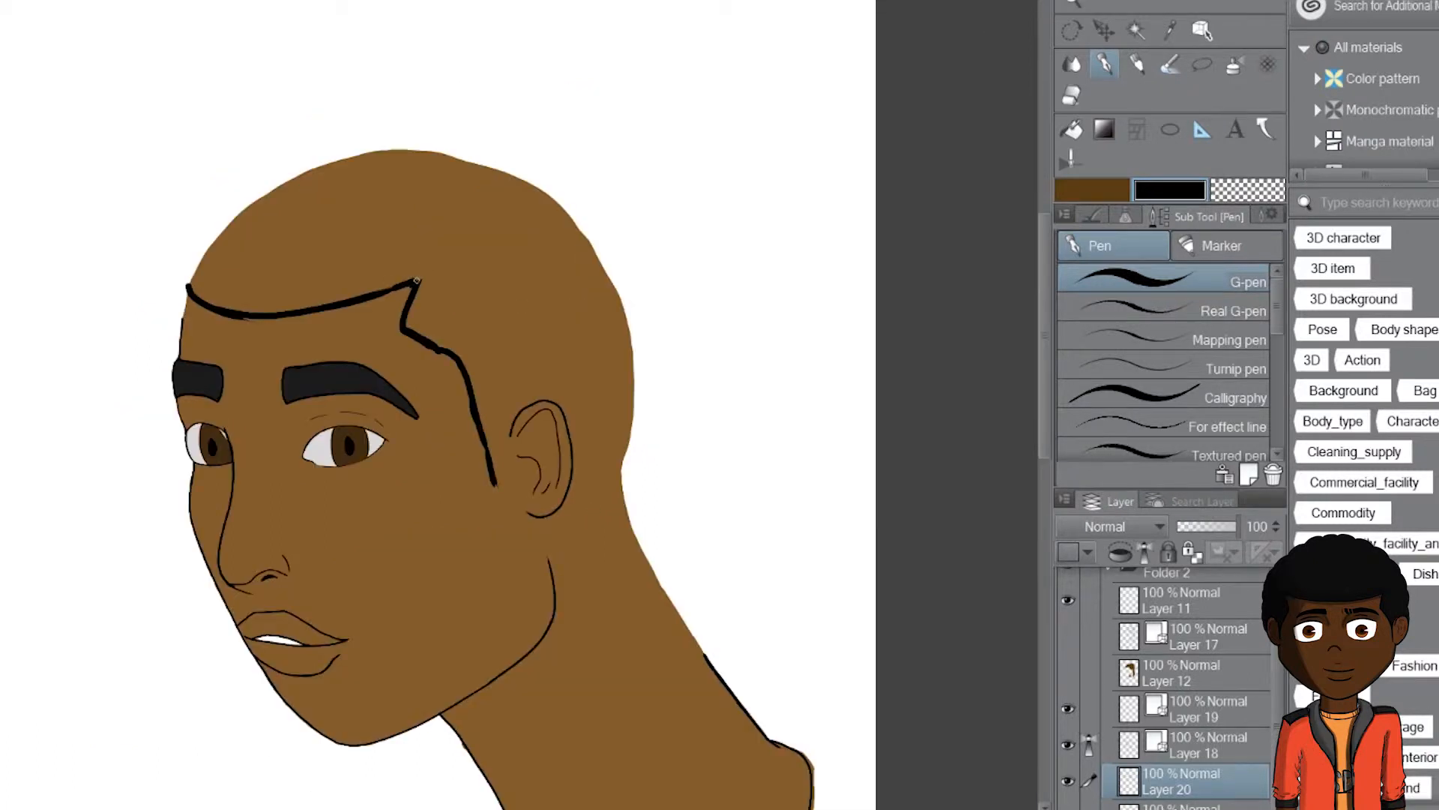
mouse_move(443, 347)
left_mouse_down()
mouse_move(484, 413)
mouse_move(496, 487)
left_mouse_up()
left_click_drag(418, 336, 481, 441)
left_click_drag(465, 379, 499, 488)
mouse_move(186, 285)
left_mouse_down()
mouse_move(653, 121)
mouse_move(644, 146)
mouse_move(662, 122)
left_mouse_up()
key("shift+space")
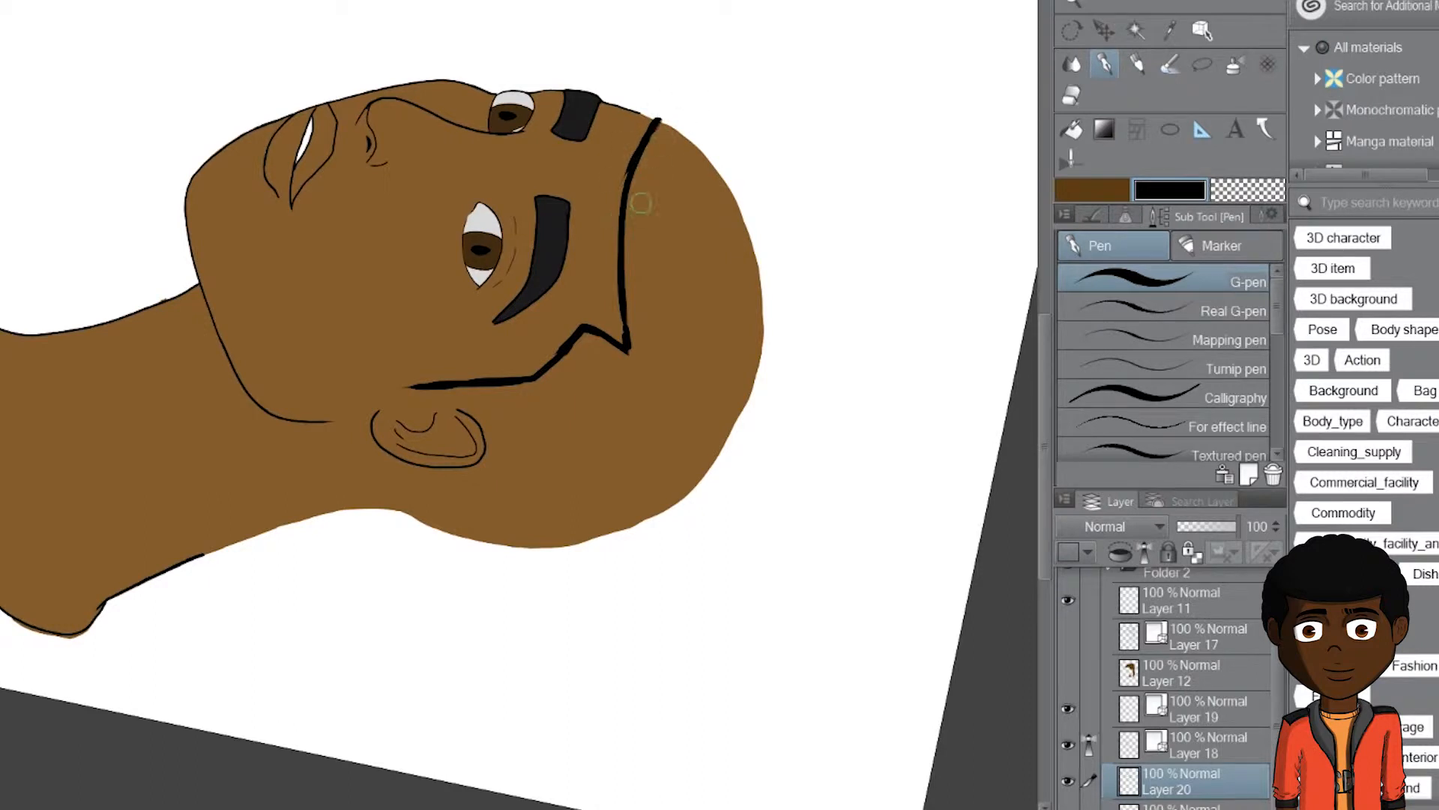
Step: Lower the opacity of the hairline guide on Layer 20 to 30%
key("ctrl+at")
left_click(1207, 709)
left_click(1190, 781)
left_click_drag(1204, 527, 1195, 526)
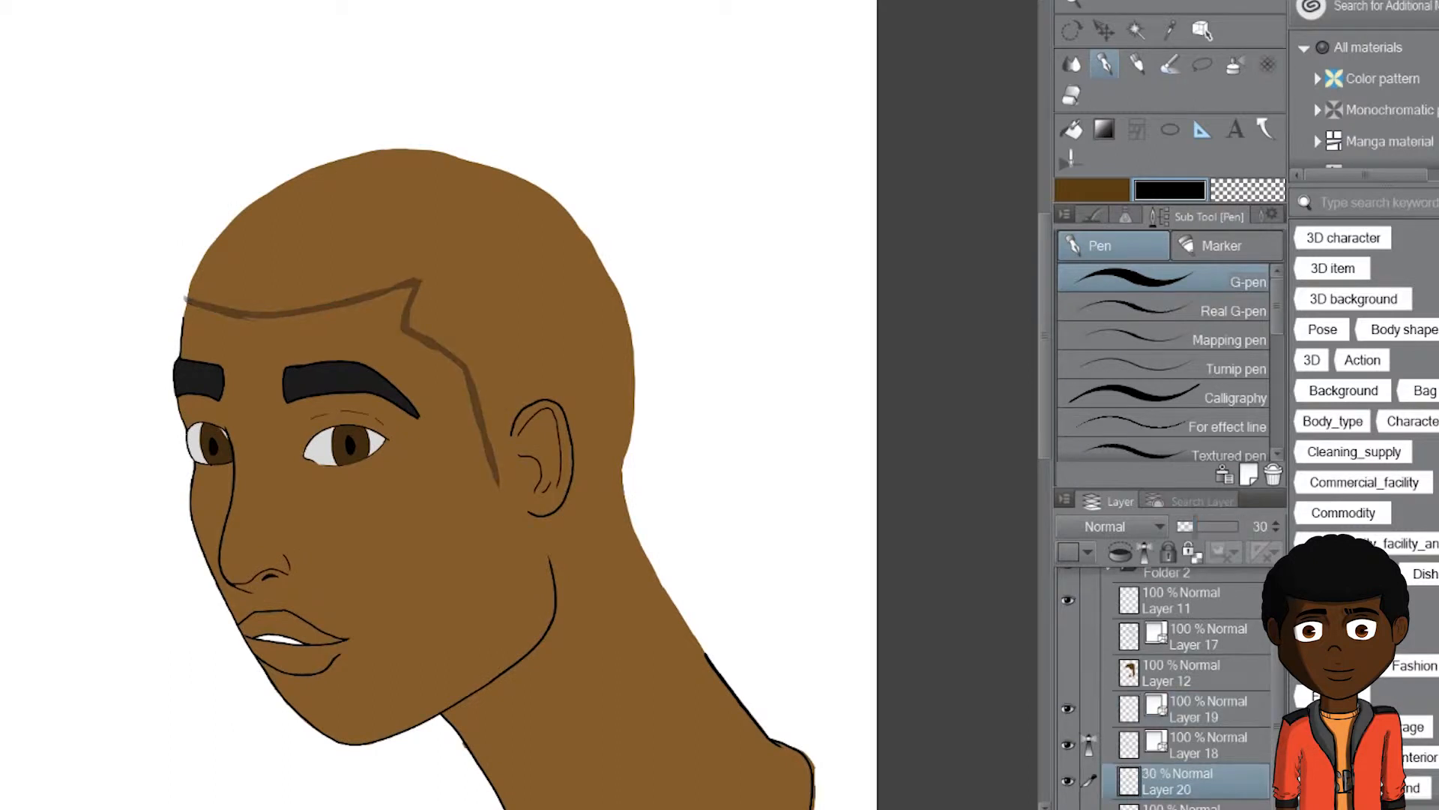
Step: Reduce the G-pen's brush size and try a thin outline stroke at the forehead's edge on Layer 19
left_click(1207, 710)
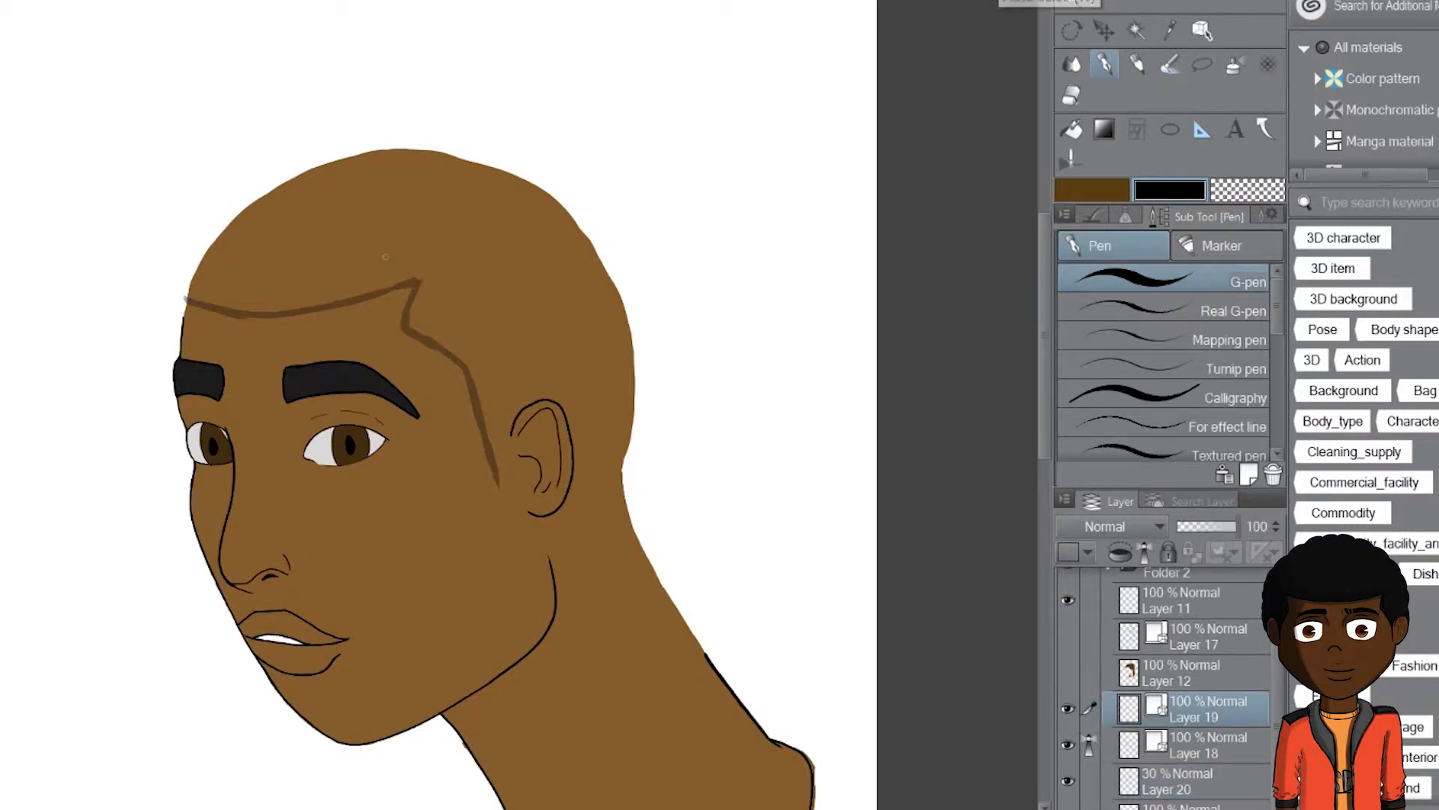
key("bracketright")
key("bracketleft")
key("bracketleft")
key("bracketleft")
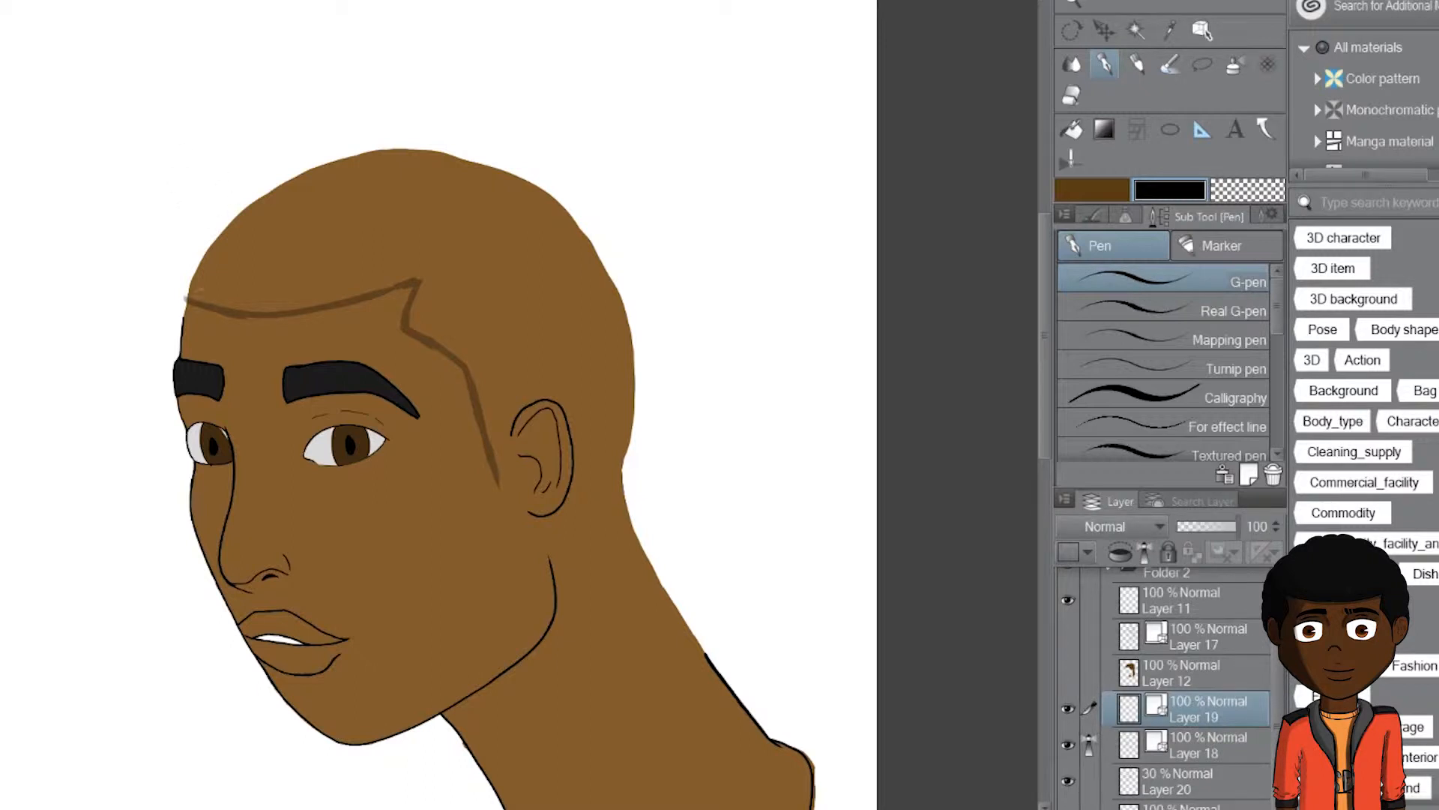
left_click_drag(180, 313, 190, 219)
key("ctrl+z")
Step: Add a new raster layer and sketch the hair's outer contour slightly outside the skull, from forehead to nape and behind the ear
key("ctrl+shift+n")
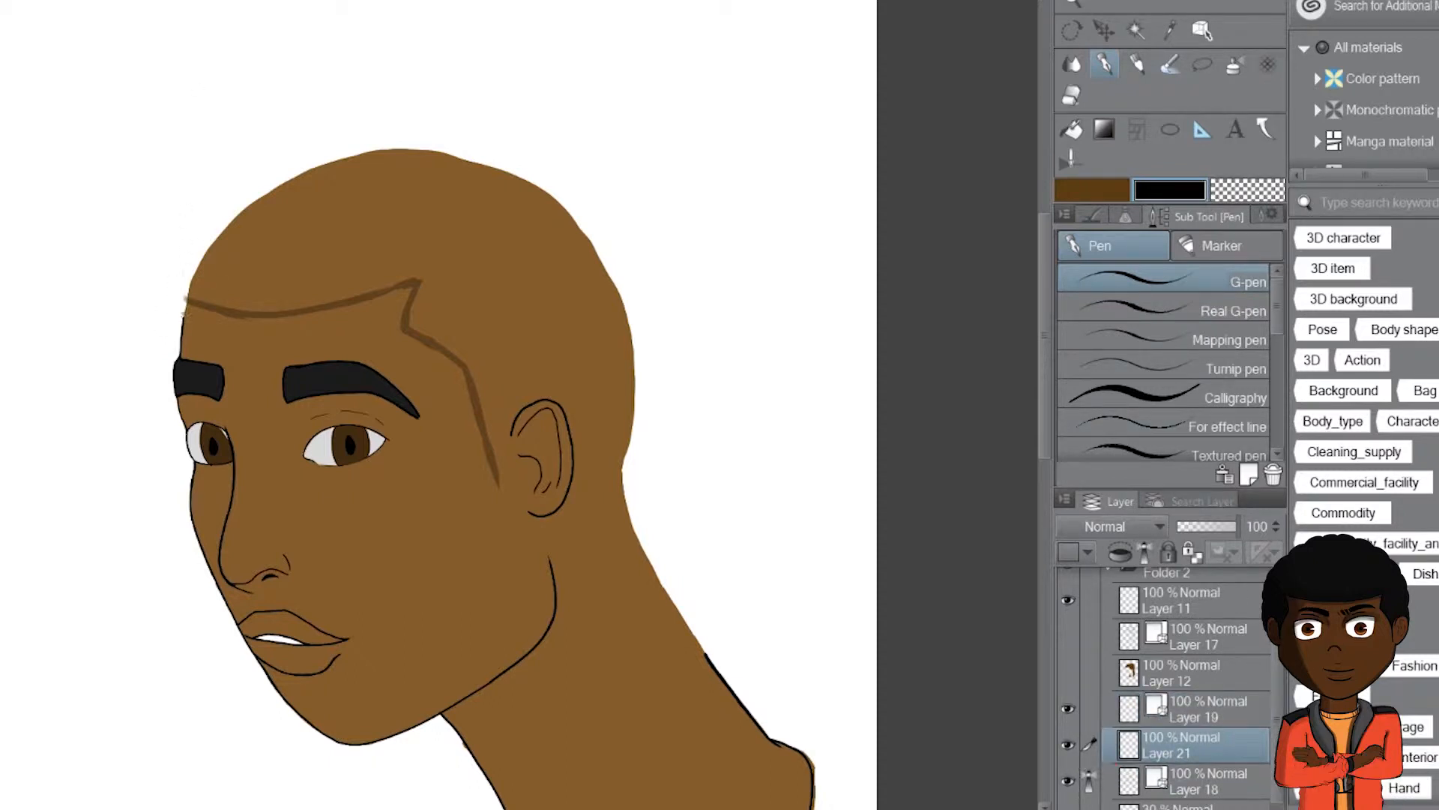
mouse_move(182, 315)
left_mouse_down()
mouse_move(192, 253)
mouse_move(267, 179)
mouse_move(360, 138)
mouse_move(444, 127)
mouse_move(547, 172)
mouse_move(627, 283)
mouse_move(645, 378)
mouse_move(629, 480)
mouse_move(592, 303)
mouse_move(620, 296)
mouse_move(558, 340)
left_mouse_up()
key("r")
left_click_drag(515, 385, 542, 419)
key("r")
left_click_drag(607, 300, 594, 532)
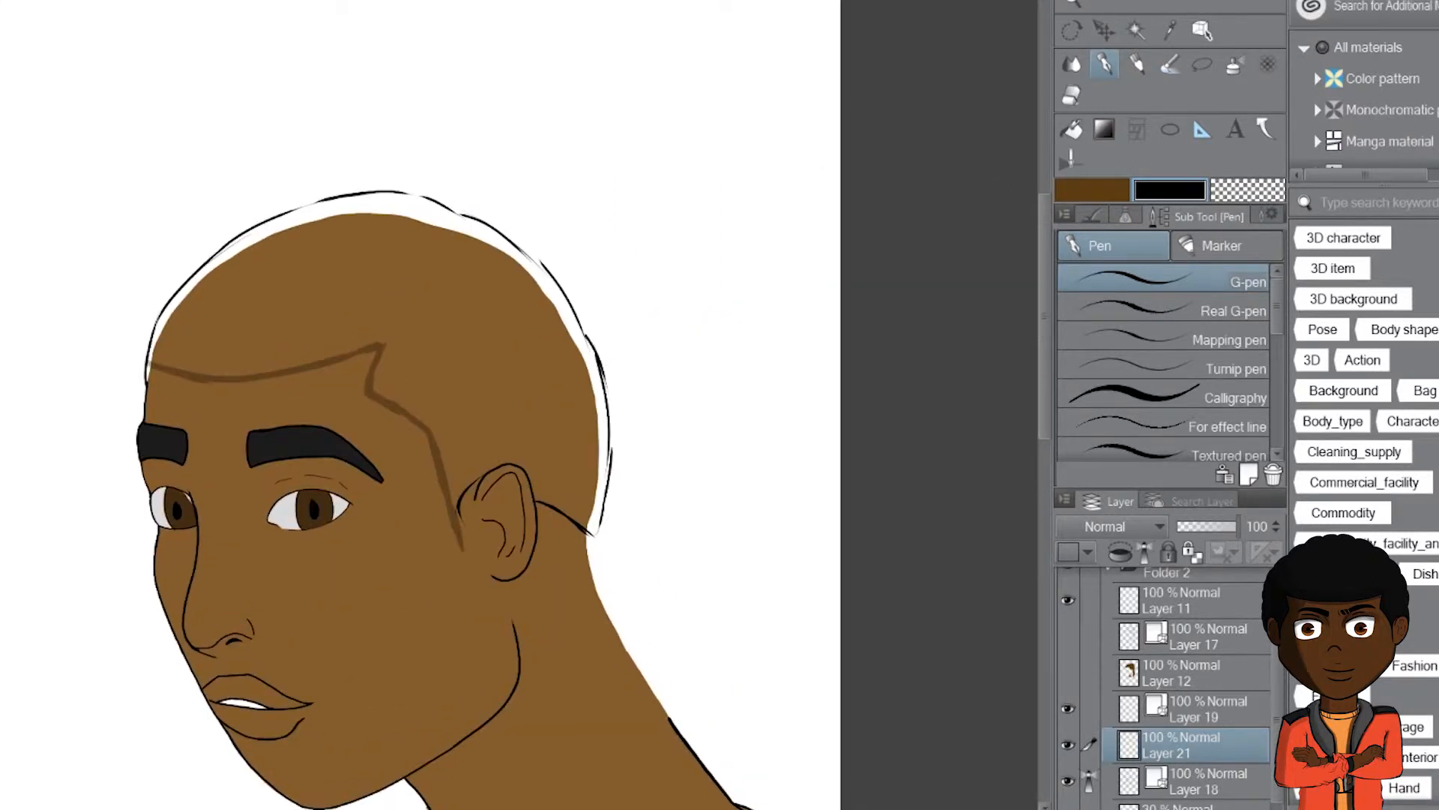
Step: Sketch the bulge of gathered hair at the back of the crown and a long ponytail outline falling behind the neck
mouse_move(422, 195)
left_mouse_down()
mouse_move(525, 179)
mouse_move(615, 255)
mouse_move(622, 296)
mouse_move(594, 341)
mouse_move(626, 286)
mouse_move(593, 343)
left_mouse_up()
left_click_drag(617, 255, 624, 284)
mouse_move(574, 199)
left_mouse_down()
mouse_move(622, 266)
mouse_move(527, 179)
mouse_move(619, 311)
left_mouse_up()
left_click_drag(500, 182, 531, 180)
mouse_move(428, 197)
left_mouse_down()
mouse_move(494, 175)
mouse_move(622, 238)
left_mouse_up()
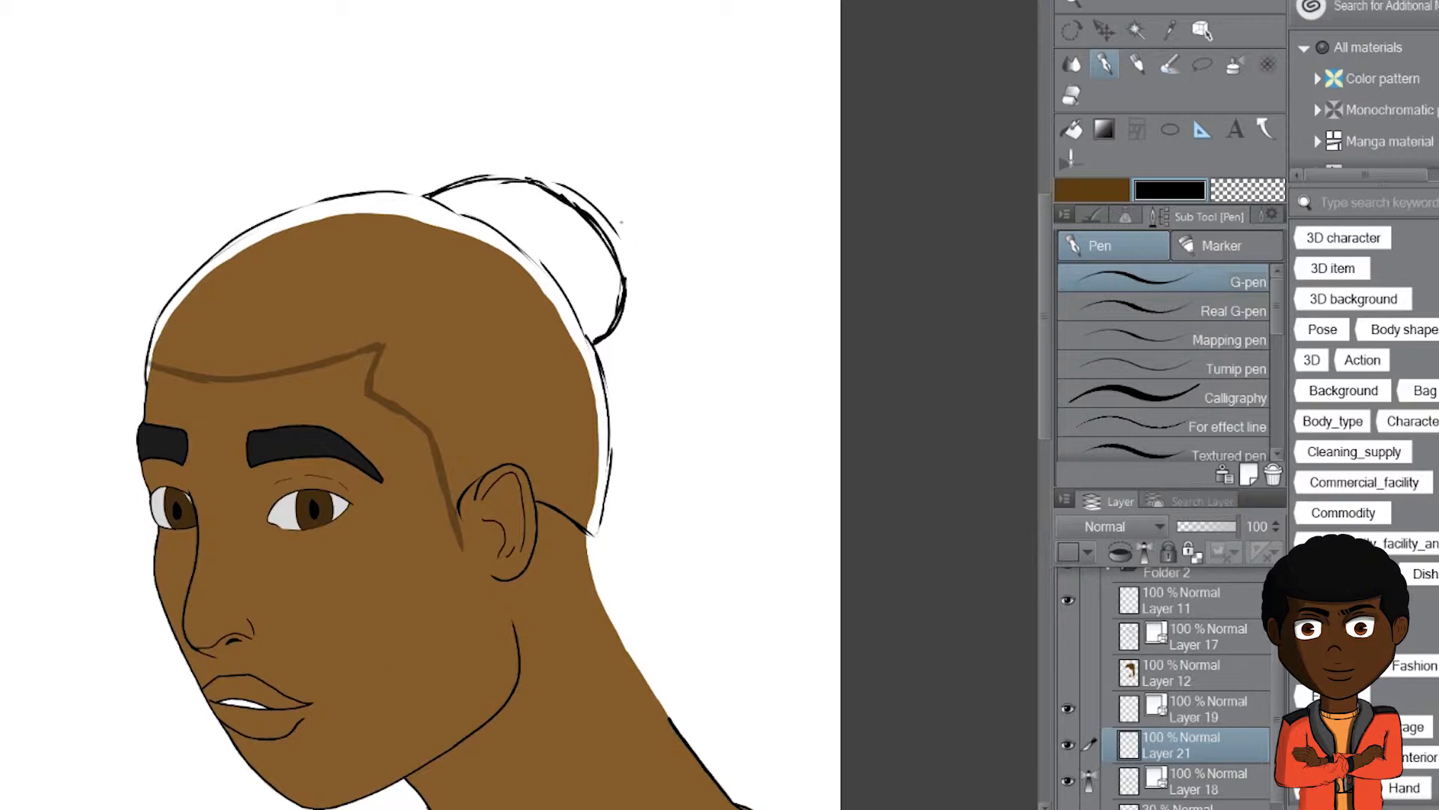
key("ctrl+z")
mouse_move(528, 178)
left_mouse_down()
mouse_move(671, 267)
mouse_move(690, 664)
left_mouse_up()
left_click_drag(632, 287, 635, 400)
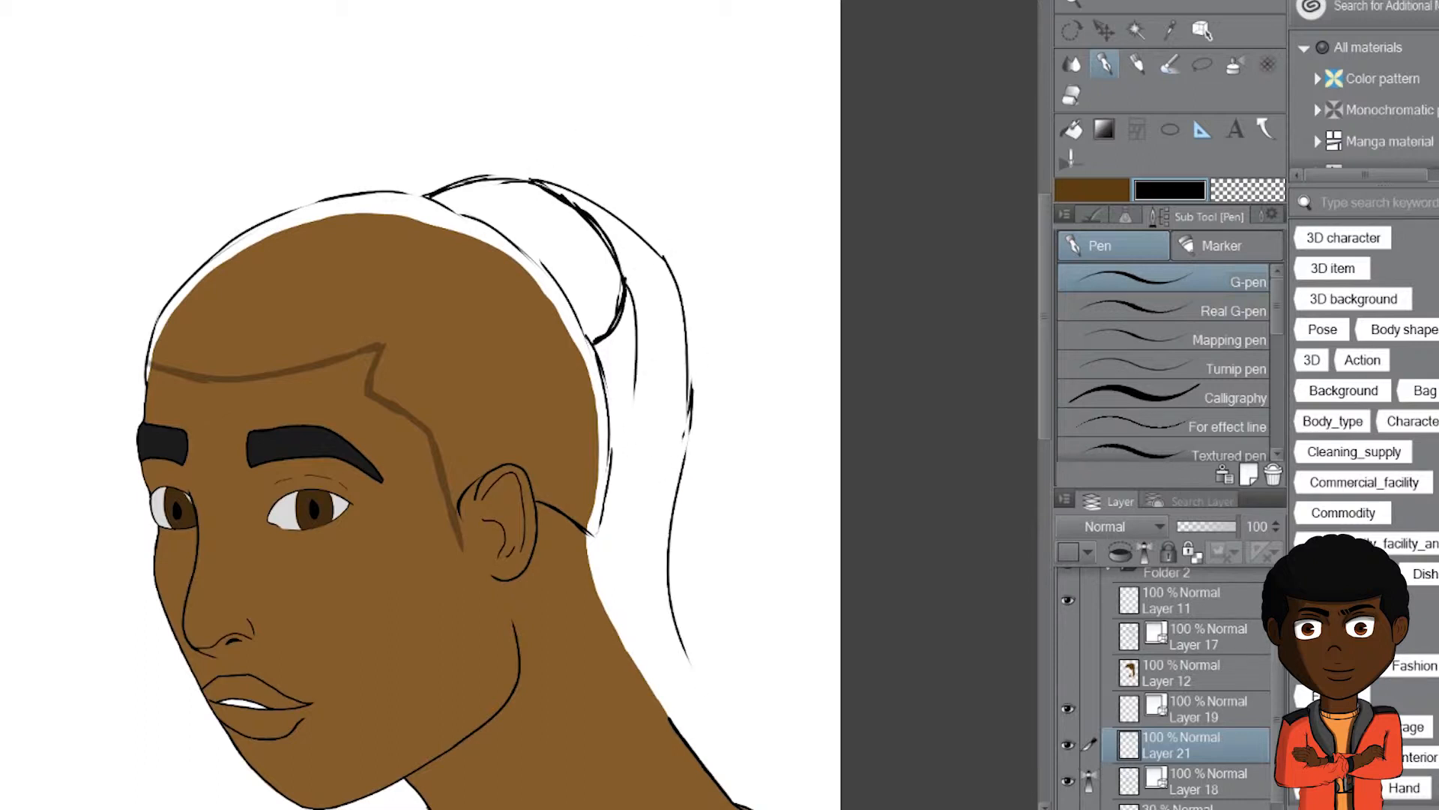
Step: Lower the hair sketch layer's opacity to 36% and add a new layer above it
left_click(1200, 526)
key("ctrl+shift+n")
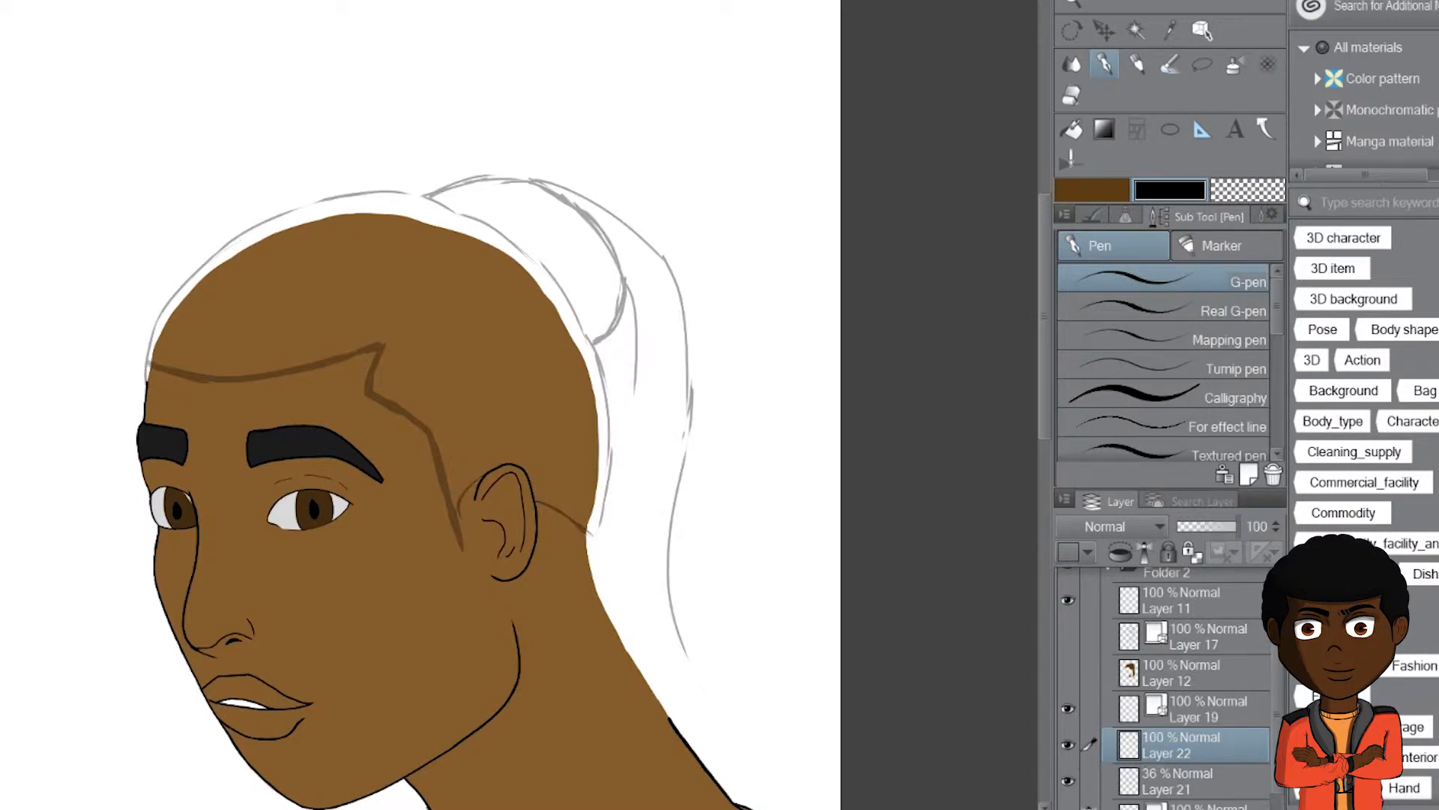
left_click(1192, 781)
Step: Sketch pulled-back strand lines across the top of the head on Layer 21
mouse_move(593, 534)
left_mouse_down()
mouse_move(539, 502)
mouse_move(596, 553)
left_mouse_up()
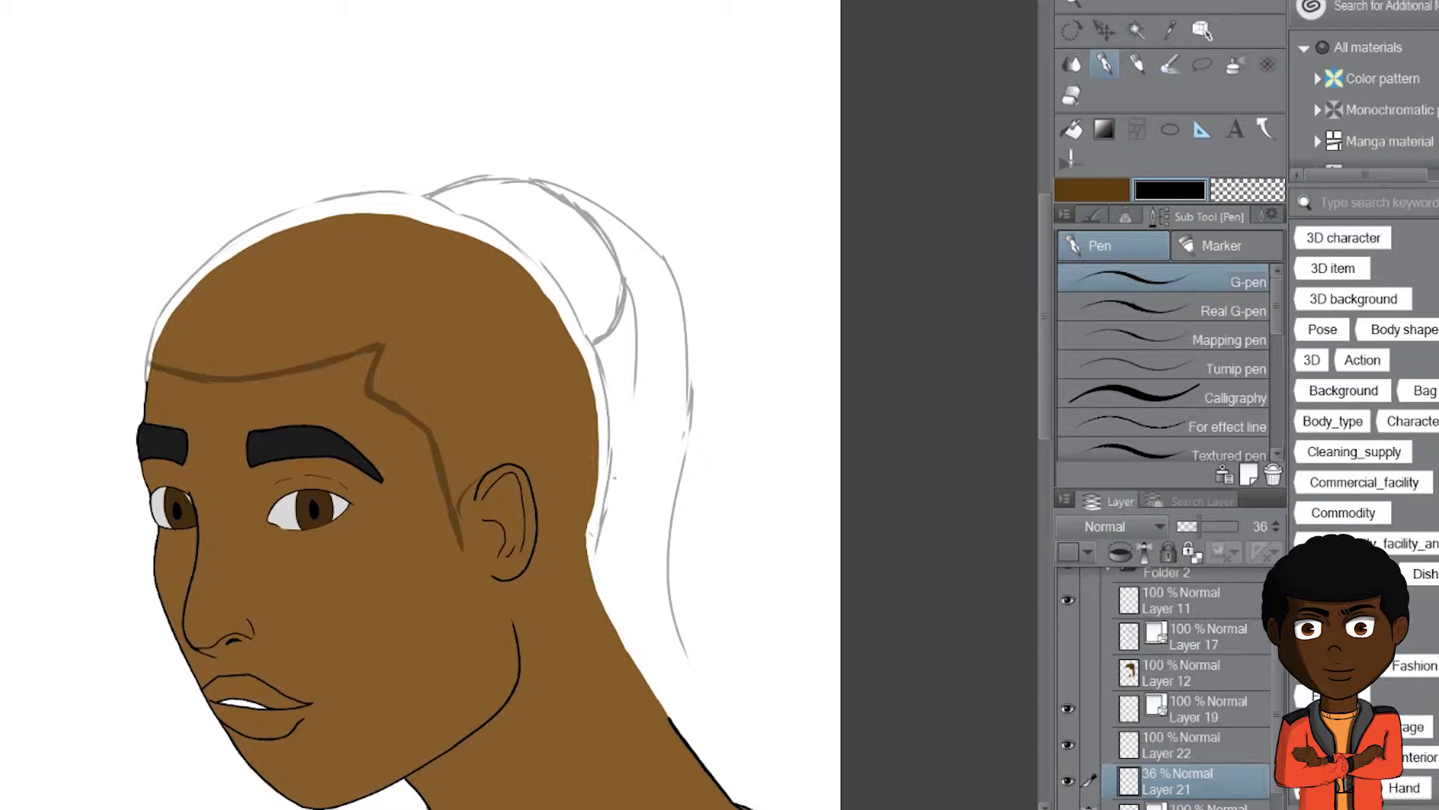
mouse_move(202, 346)
left_mouse_down()
mouse_move(259, 278)
mouse_move(351, 230)
mouse_move(377, 223)
mouse_move(390, 240)
left_mouse_up()
left_click_drag(279, 235, 362, 211)
mouse_move(450, 375)
left_mouse_down()
mouse_move(368, 264)
mouse_move(408, 193)
left_mouse_up()
left_click_drag(385, 285, 456, 206)
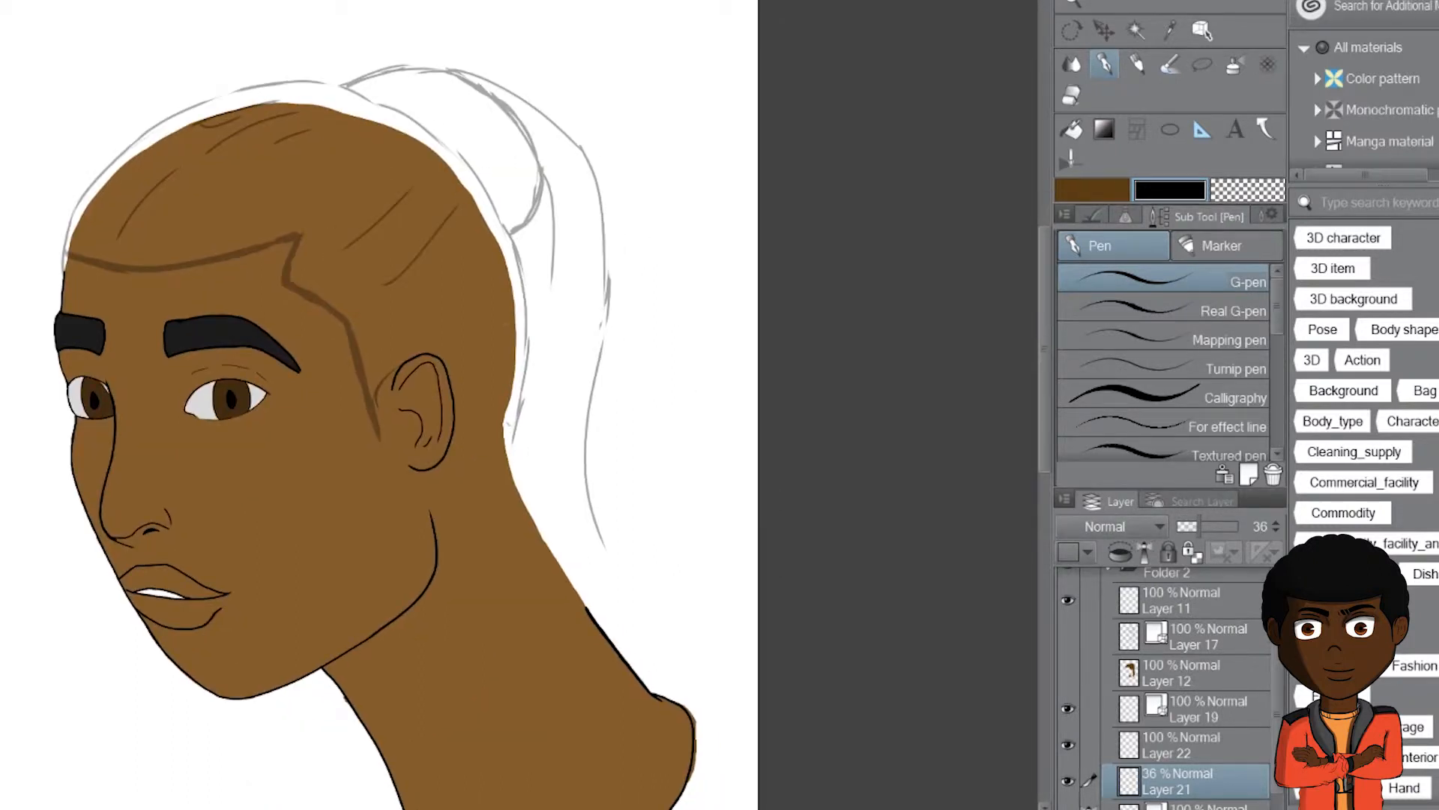
key("ctrl+z")
key("ctrl+z")
Step: Sketch a hair parting line from above the ear to the back of the head, plus short strands above the temple
mouse_move(438, 347)
left_mouse_down()
mouse_move(522, 275)
mouse_move(435, 351)
mouse_move(384, 338)
left_mouse_up()
left_click_drag(353, 268, 339, 283)
left_click_drag(379, 278, 353, 304)
mouse_move(355, 222)
left_mouse_down()
mouse_move(330, 268)
mouse_move(308, 253)
left_mouse_up()
Step: Sketch a narrow loose lock hanging in front of the ear down to the jaw
mouse_move(419, 326)
left_mouse_down()
mouse_move(504, 246)
mouse_move(466, 294)
mouse_move(384, 337)
mouse_move(497, 247)
mouse_move(384, 321)
mouse_move(436, 614)
left_mouse_up()
mouse_move(402, 528)
left_mouse_down()
mouse_move(402, 589)
mouse_move(414, 542)
mouse_move(380, 421)
mouse_move(420, 572)
left_mouse_up()
key("ctrl+z")
key("ctrl+z")
mouse_move(387, 328)
left_mouse_down()
mouse_move(379, 364)
mouse_move(381, 489)
mouse_move(375, 477)
mouse_move(417, 587)
left_mouse_up()
left_click_drag(419, 501, 432, 615)
left_click_drag(373, 454, 409, 570)
mouse_move(418, 587)
left_mouse_down()
mouse_move(440, 617)
mouse_move(400, 463)
left_mouse_up()
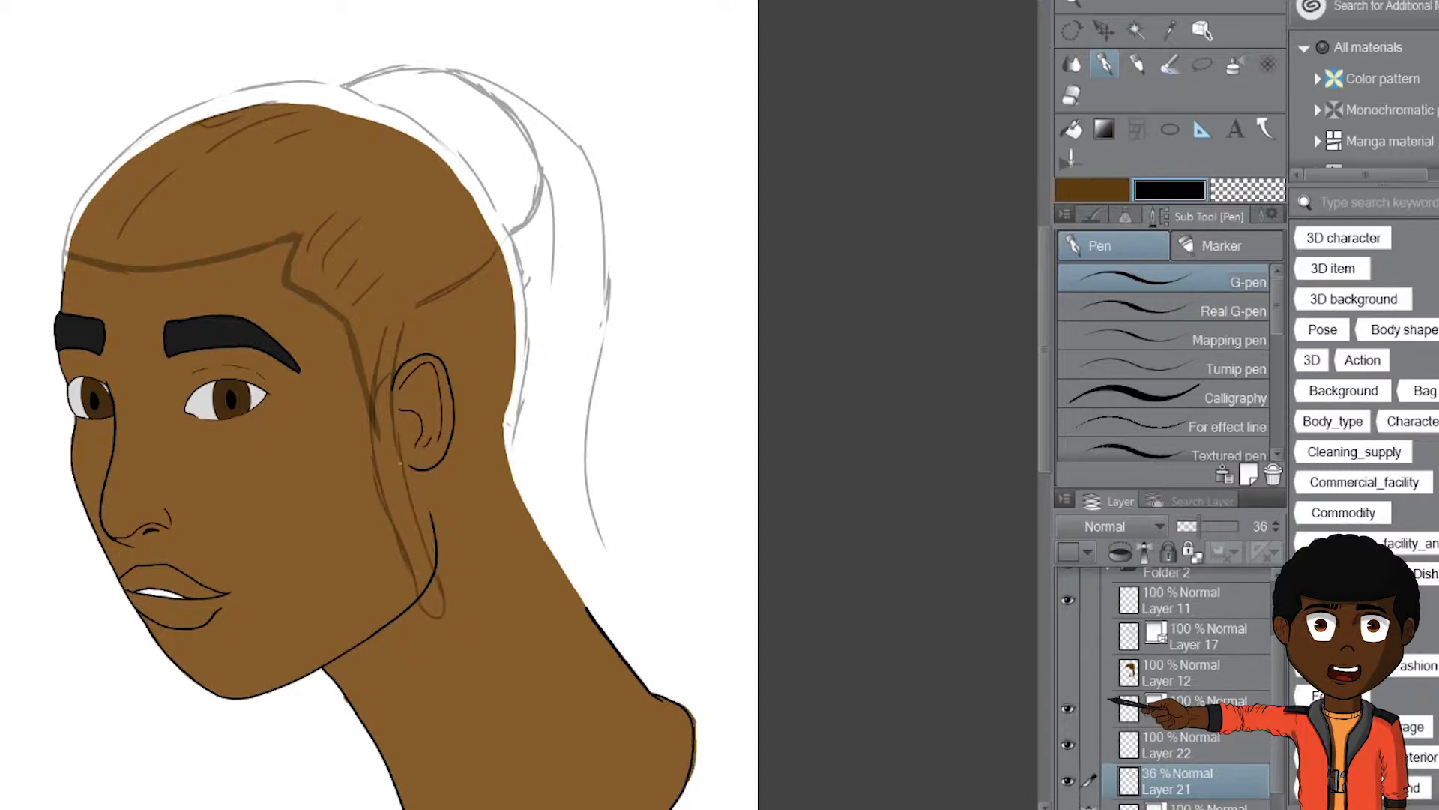
Step: Sketch long rounded locks falling from behind the ear down over the neck
mouse_move(400, 324)
left_mouse_down()
mouse_move(407, 304)
mouse_move(450, 342)
mouse_move(476, 689)
mouse_move(498, 723)
mouse_move(496, 761)
mouse_move(398, 543)
mouse_move(402, 576)
mouse_move(428, 584)
mouse_move(432, 541)
left_mouse_up()
key("ctrl+z")
left_click_drag(388, 458, 442, 634)
mouse_move(358, 222)
left_mouse_down()
mouse_move(375, 237)
mouse_move(401, 397)
mouse_move(413, 552)
mouse_move(475, 666)
left_mouse_up()
mouse_move(435, 620)
left_mouse_down()
mouse_move(474, 701)
mouse_move(492, 667)
mouse_move(475, 623)
left_mouse_up()
left_click_drag(427, 524, 458, 600)
left_click_drag(418, 395, 453, 576)
mouse_move(436, 545)
left_mouse_down()
mouse_move(540, 678)
mouse_move(461, 523)
left_mouse_up()
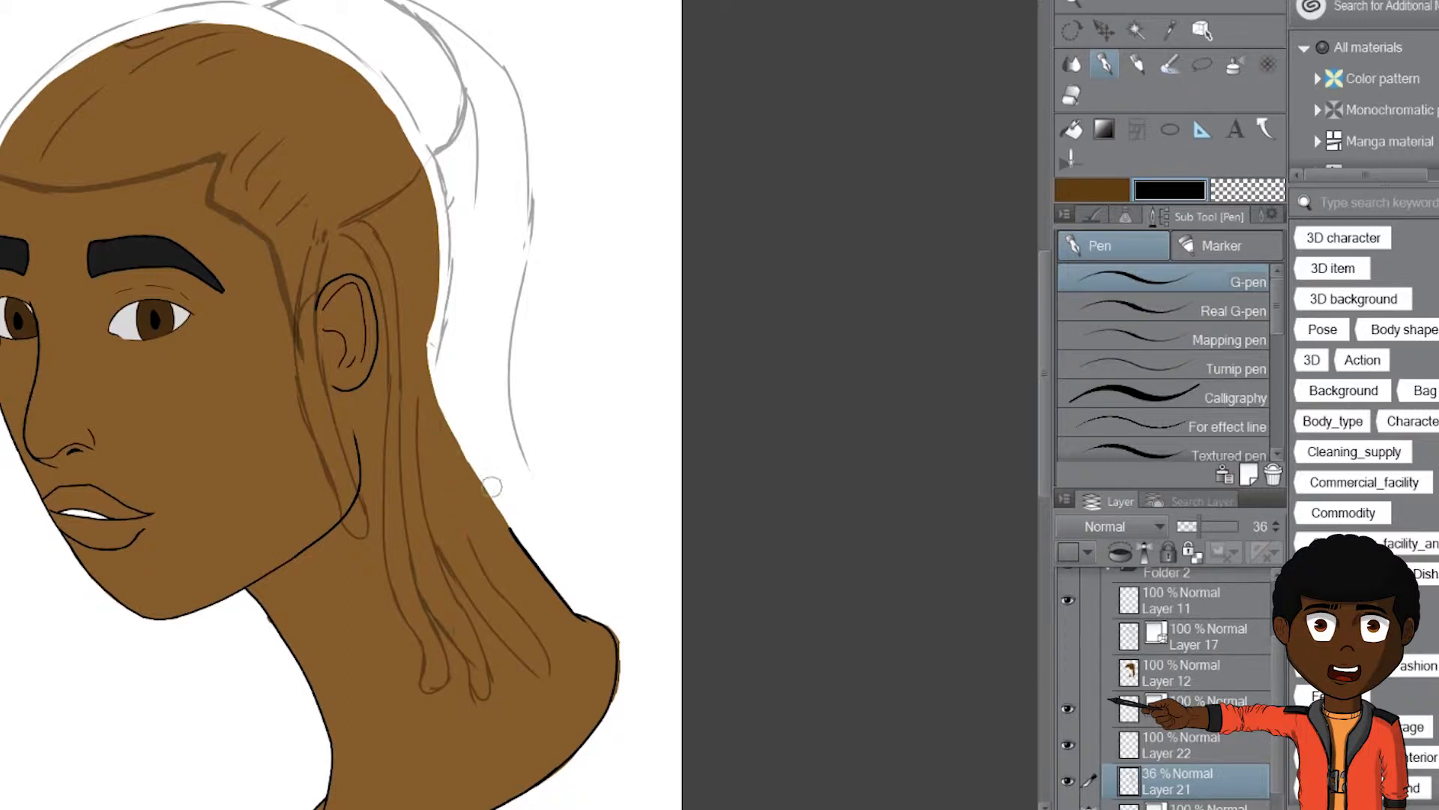
Step: Add more locks from the parting line behind the ear down the nape and along the back of the neck
left_click_drag(467, 535, 533, 563)
key("ctrl+z")
mouse_move(453, 482)
left_mouse_down()
mouse_move(482, 563)
mouse_move(544, 598)
mouse_move(461, 472)
mouse_move(435, 339)
left_mouse_up()
left_click_drag(405, 285, 382, 204)
mouse_move(427, 266)
left_mouse_down()
mouse_move(397, 195)
mouse_move(445, 408)
left_mouse_up()
left_click_drag(438, 173, 463, 383)
left_click_drag(446, 264, 509, 529)
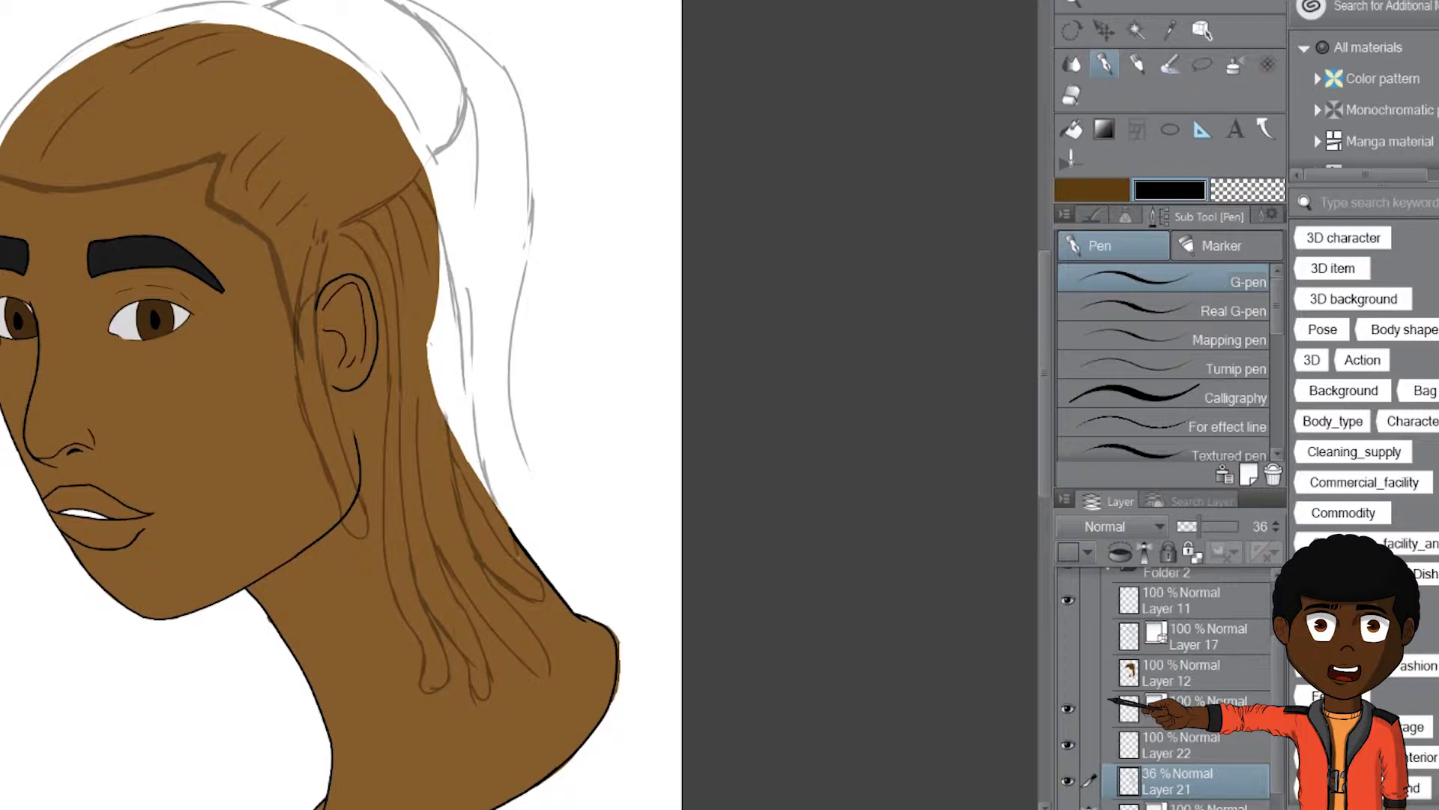
Step: Shape the ponytail's lower end into separate locks with rounded tips behind the neck
left_click_drag(464, 380, 509, 526)
left_click_drag(467, 275, 464, 373)
mouse_move(524, 454)
left_mouse_down()
mouse_move(534, 498)
mouse_move(520, 487)
left_mouse_up()
left_click_drag(486, 370, 525, 525)
left_click_drag(487, 473, 514, 513)
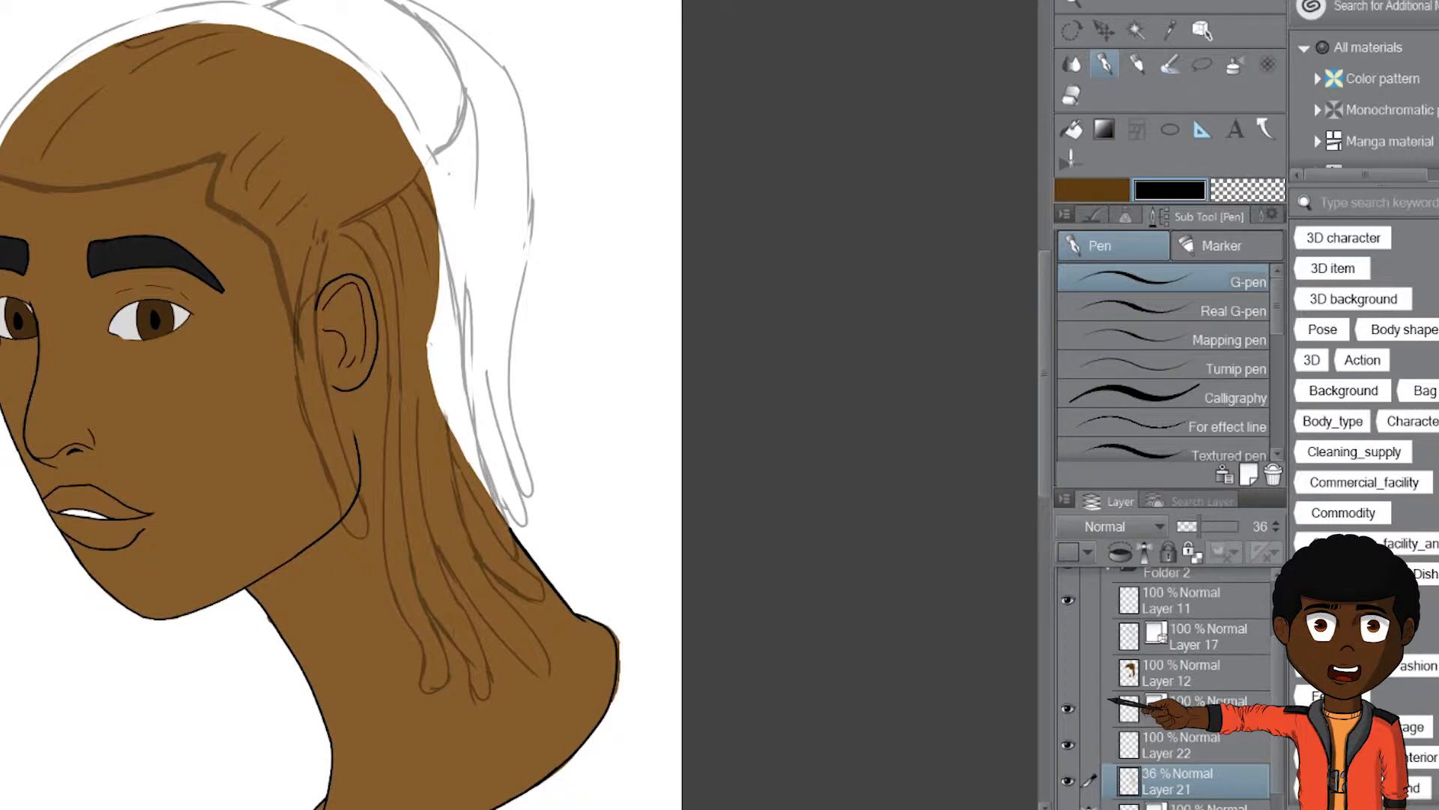
Step: Add flowing strand lines inside the ponytail and across the gathered hair at the crown
left_click_drag(480, 315, 483, 392)
left_click_drag(495, 162, 503, 207)
left_click_drag(511, 250, 507, 397)
left_click_drag(492, 253, 488, 377)
left_click_drag(360, 78, 547, 200)
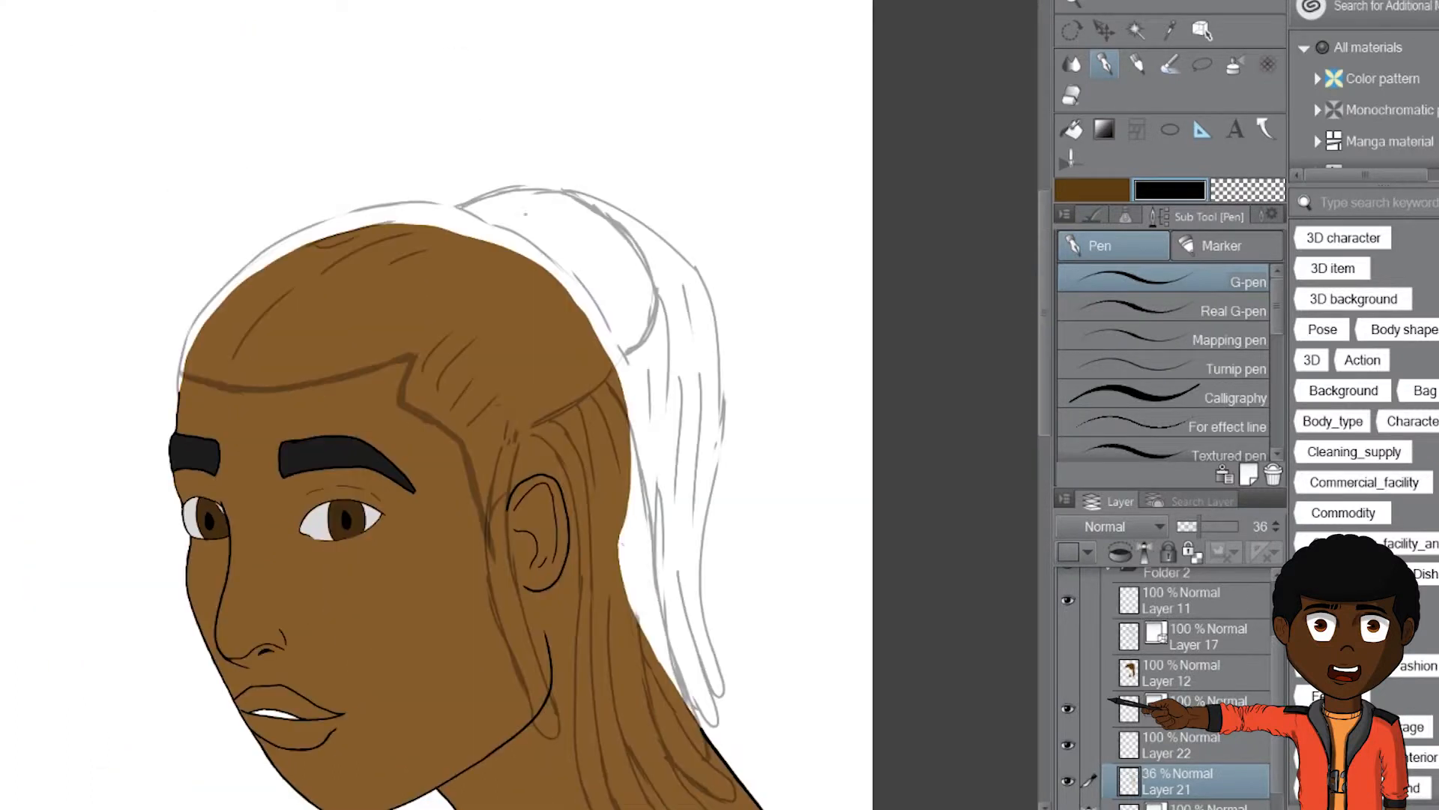
left_click_drag(560, 263, 649, 318)
mouse_move(494, 224)
left_mouse_down()
mouse_move(578, 242)
mouse_move(652, 286)
left_mouse_up()
left_click_drag(468, 208, 623, 245)
Step: Add further strand lines across the scalp and temple, sweeping back toward the gathered hair
mouse_move(525, 375)
left_mouse_down()
mouse_move(692, 362)
mouse_move(716, 389)
left_mouse_up()
left_click_drag(835, 248, 866, 286)
left_click_drag(675, 375, 737, 362)
mouse_move(533, 369)
left_mouse_down()
mouse_move(565, 312)
mouse_move(643, 279)
left_mouse_up()
left_click_drag(681, 308, 754, 241)
left_click_drag(751, 330, 787, 299)
left_click_drag(792, 378, 837, 338)
Step: Reinforce the outlines of the gathered hair, the ponytail's upper edge and the top of the head with extra sketch strokes
left_click_drag(693, 204, 819, 273)
left_click_drag(837, 299, 857, 324)
left_click_drag(762, 236, 848, 302)
left_click_drag(800, 258, 872, 339)
left_click_drag(740, 221, 762, 235)
left_click_drag(858, 320, 881, 353)
mouse_move(652, 202)
left_mouse_down()
mouse_move(691, 205)
mouse_move(563, 239)
mouse_move(547, 258)
mouse_move(542, 242)
left_mouse_up()
left_click_drag(602, 214, 484, 285)
left_click_drag(477, 289, 431, 367)
Step: Sketch the first hanging locks below the chin, on the far side of the neck
key("alt+space")
left_click_drag(811, 373, 697, 382)
left_click_drag(892, 529, 986, 526)
mouse_move(525, 632)
left_mouse_down()
mouse_move(541, 726)
mouse_move(563, 718)
left_mouse_up()
key("ctrl+z")
mouse_move(542, 631)
left_mouse_down()
mouse_move(567, 744)
mouse_move(584, 705)
mouse_move(602, 750)
left_mouse_up()
mouse_move(590, 720)
left_mouse_down()
mouse_move(617, 714)
mouse_move(618, 678)
left_mouse_up()
Step: Fill the space beneath the jaw with more round-tipped locks, from the front of the neck to forward of the chin
mouse_move(601, 625)
left_mouse_down()
mouse_move(620, 706)
mouse_move(669, 730)
mouse_move(613, 608)
mouse_move(654, 724)
left_mouse_up()
mouse_move(654, 724)
left_mouse_down()
mouse_move(611, 712)
mouse_move(583, 628)
left_mouse_up()
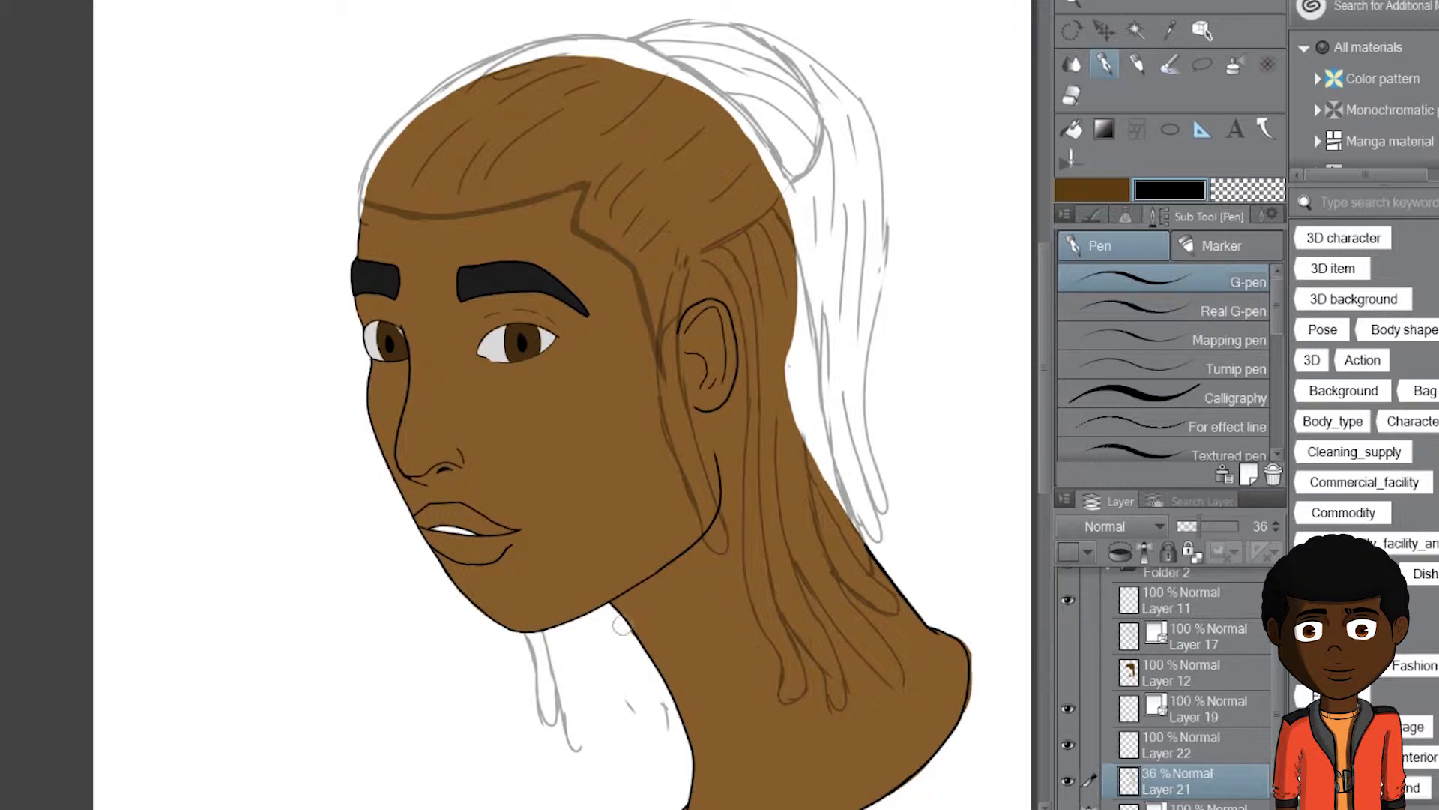
mouse_move(566, 722)
left_mouse_down()
mouse_move(581, 649)
mouse_move(628, 745)
mouse_move(637, 734)
mouse_move(581, 640)
left_mouse_up()
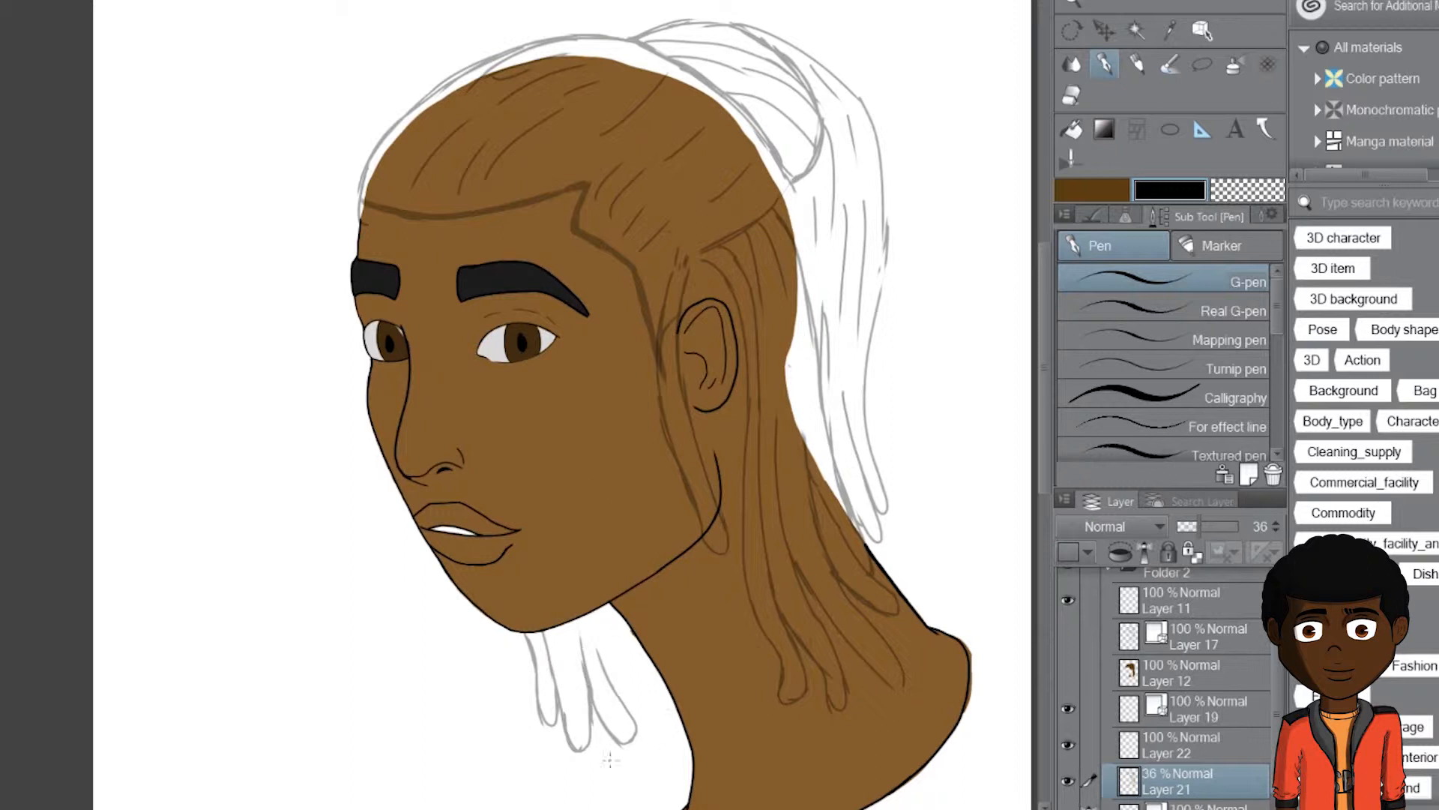
left_click_drag(617, 732, 603, 785)
left_click_drag(600, 786, 595, 614)
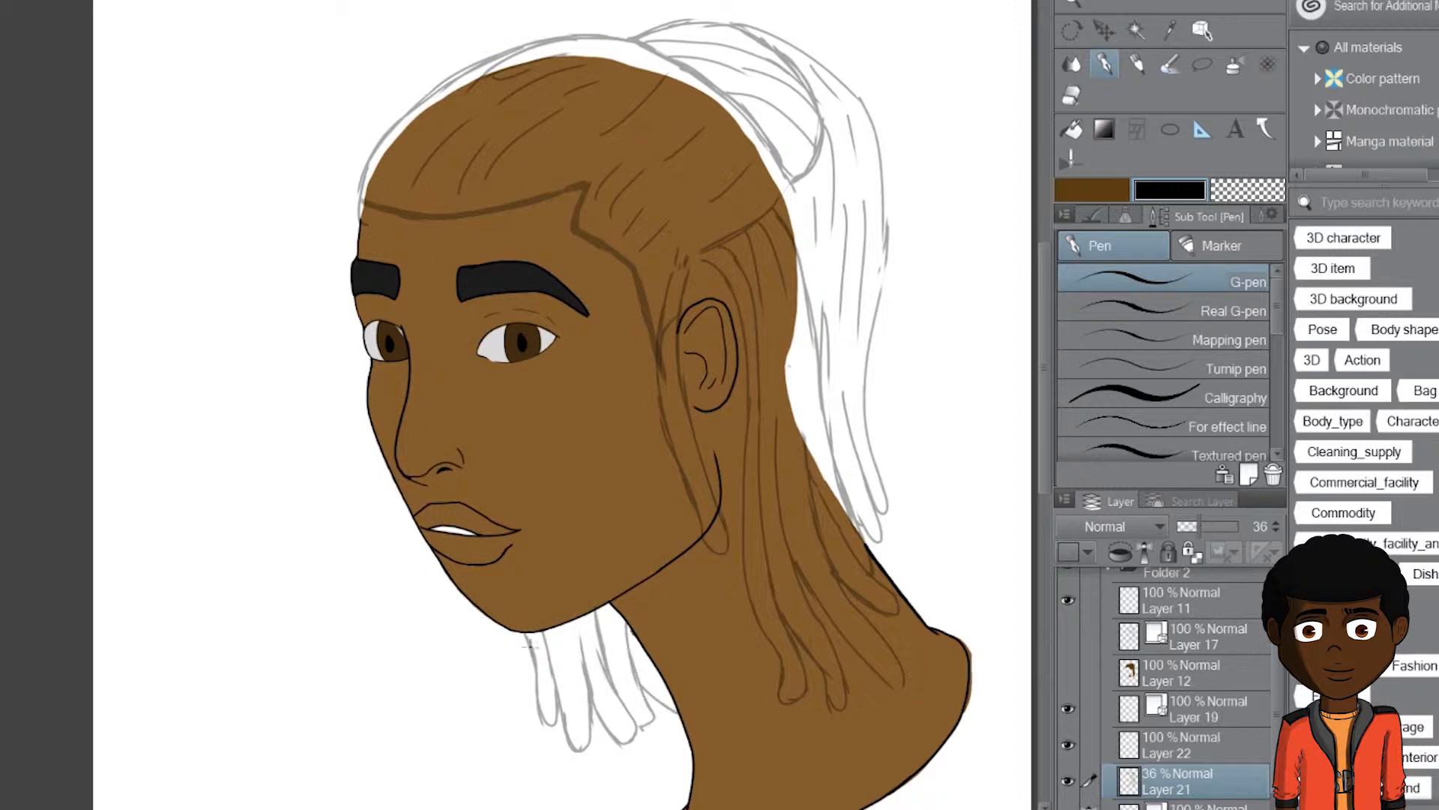
mouse_move(539, 597)
left_mouse_down()
mouse_move(577, 745)
mouse_move(521, 654)
mouse_move(515, 692)
mouse_move(550, 633)
mouse_move(592, 703)
left_mouse_up()
left_click_drag(568, 616, 598, 716)
left_click(593, 703, "alt")
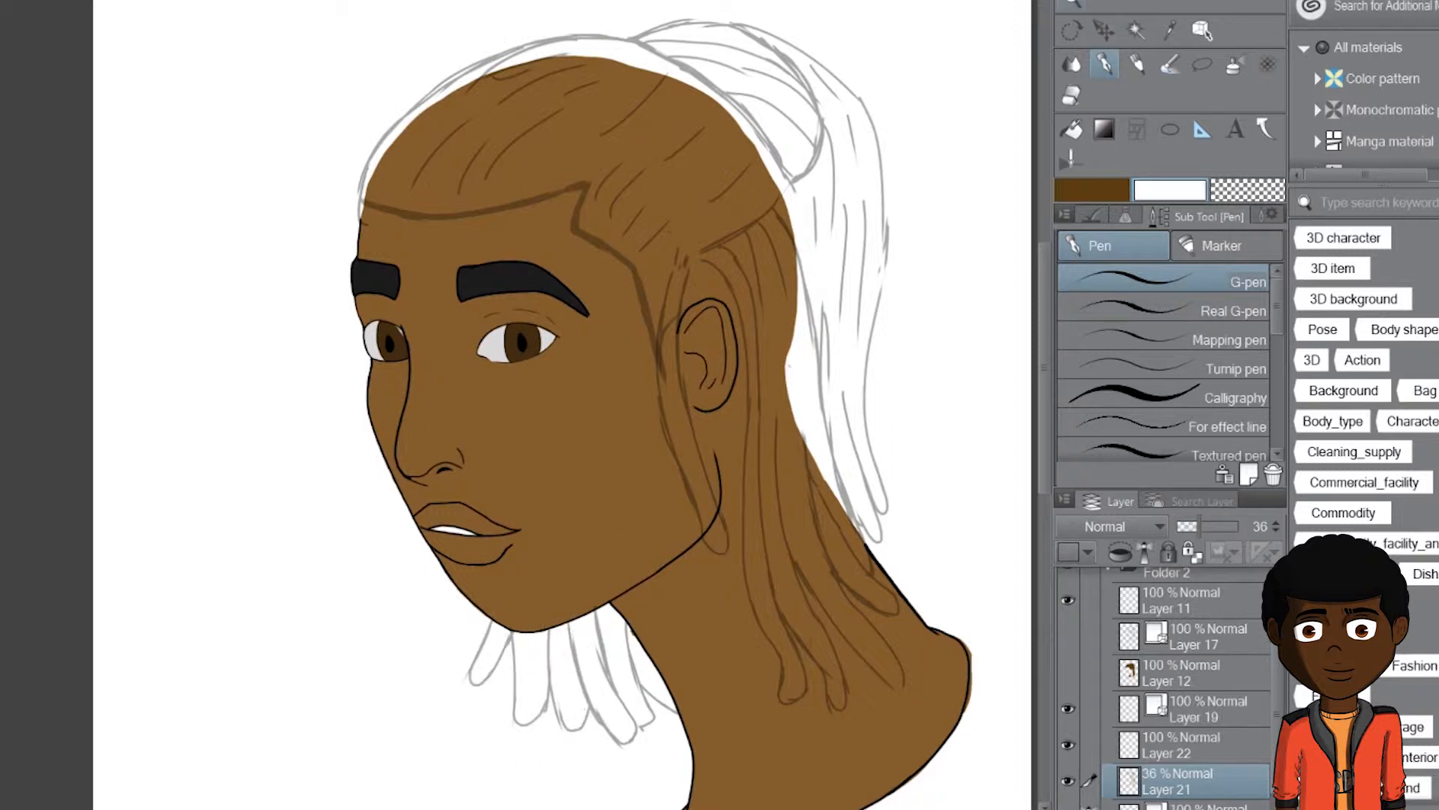
Step: Check the whole hair sketch at full opacity, and set the opacity of Layer 21 to 18%
key("alt+space")
left_click_drag(665, 321, 436, 284)
left_click_drag(1201, 526, 1239, 526)
left_click_drag(436, 283, 418, 392)
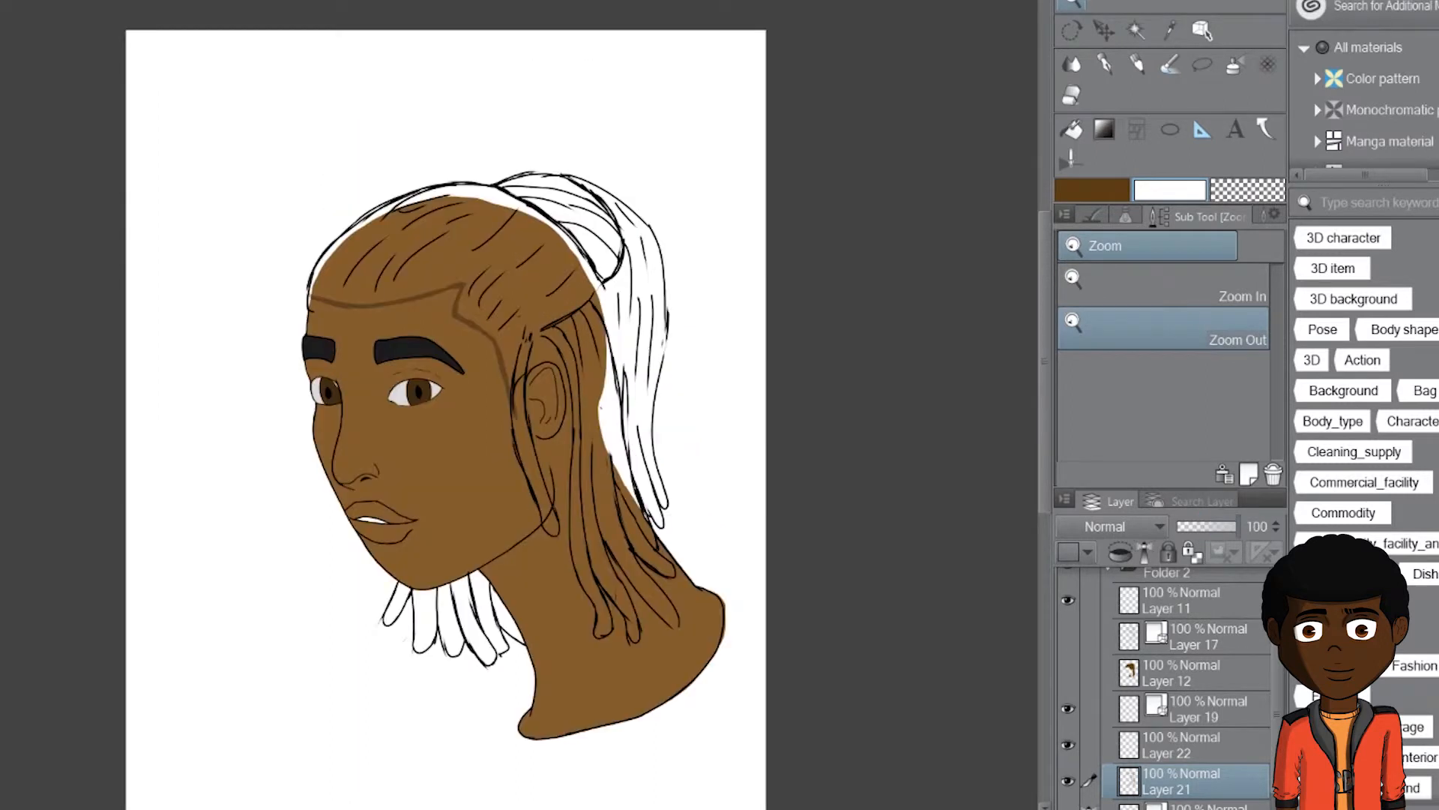
left_click_drag(1237, 527, 1181, 527)
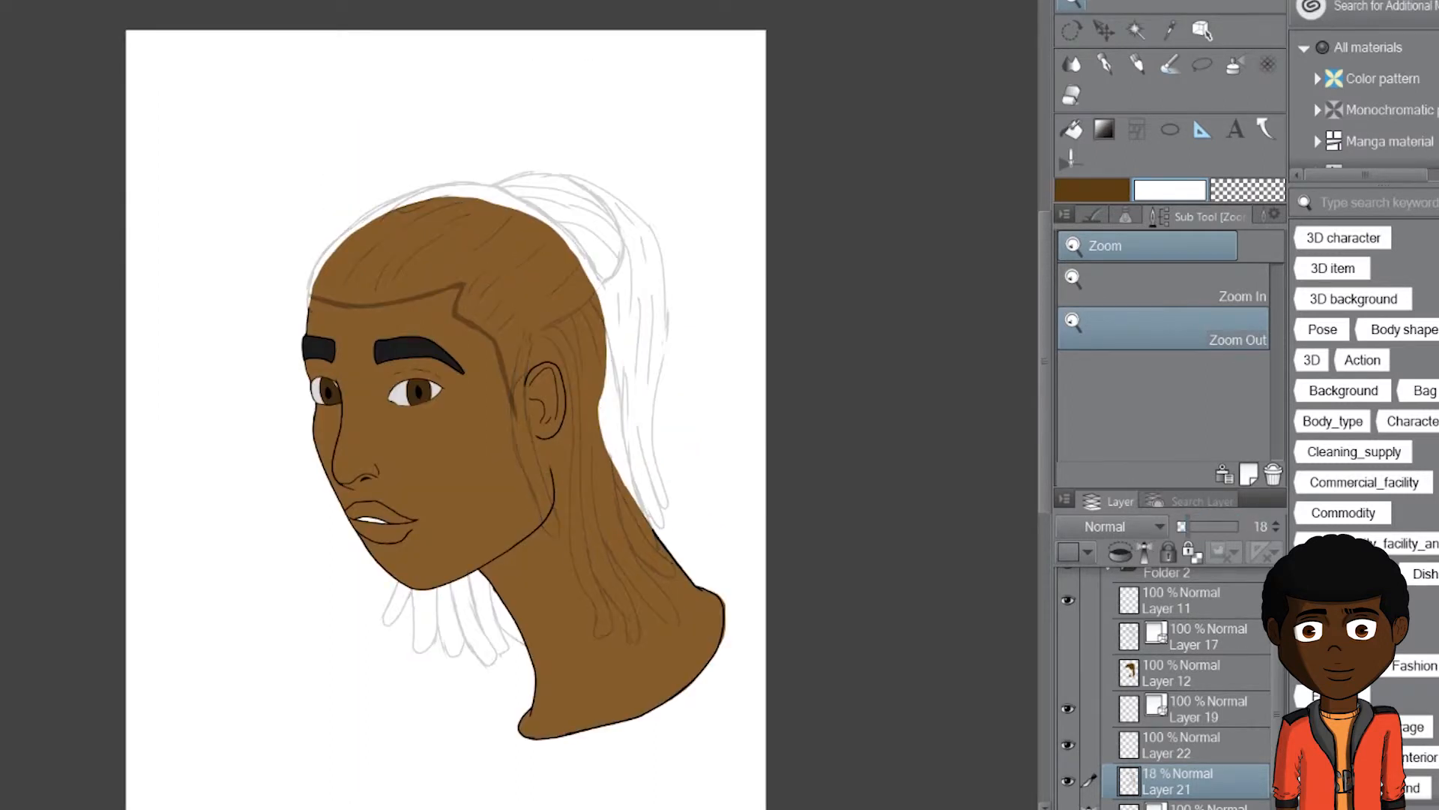
Step: Make Layer 19 active with the black G-pen for inking the forehead hairline
left_click(1192, 745)
scroll(468, 318, "up", 5)
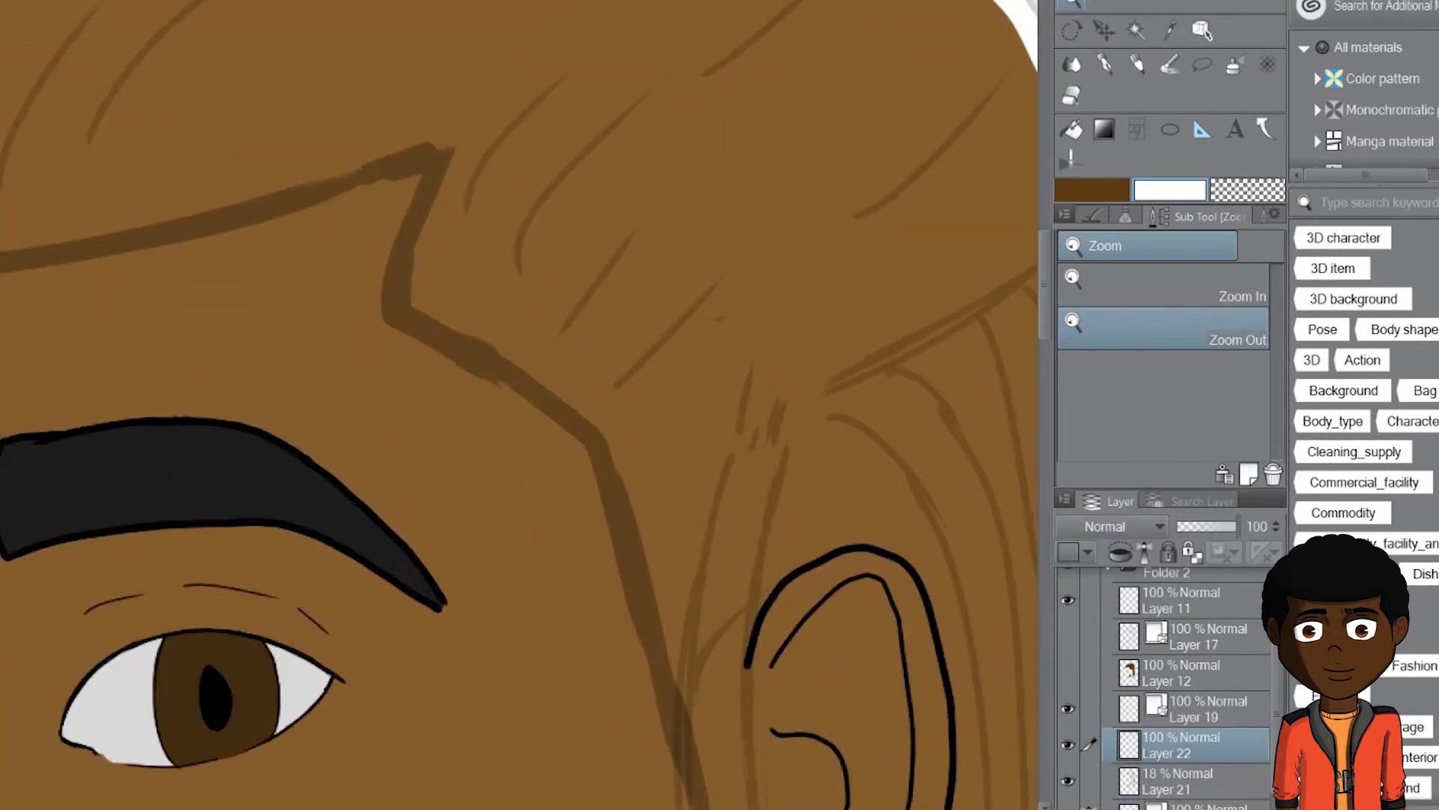
left_click(1206, 708)
key("p")
left_click_drag(240, 480, 864, 335)
left_click_drag(527, 224, 525, 525)
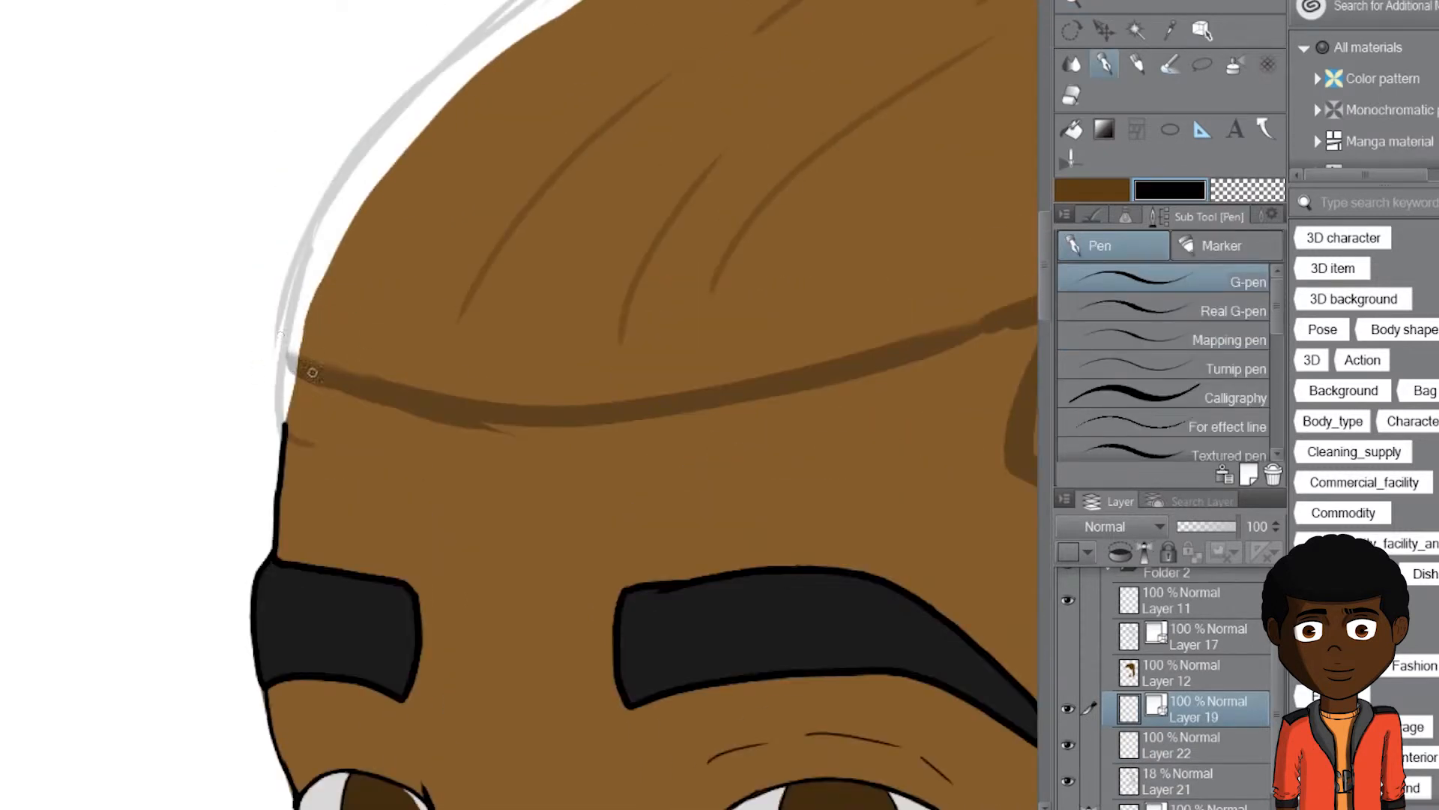
left_click_drag(291, 322, 309, 378)
key("ctrl+z")
left_click_drag(508, 381, 407, 370)
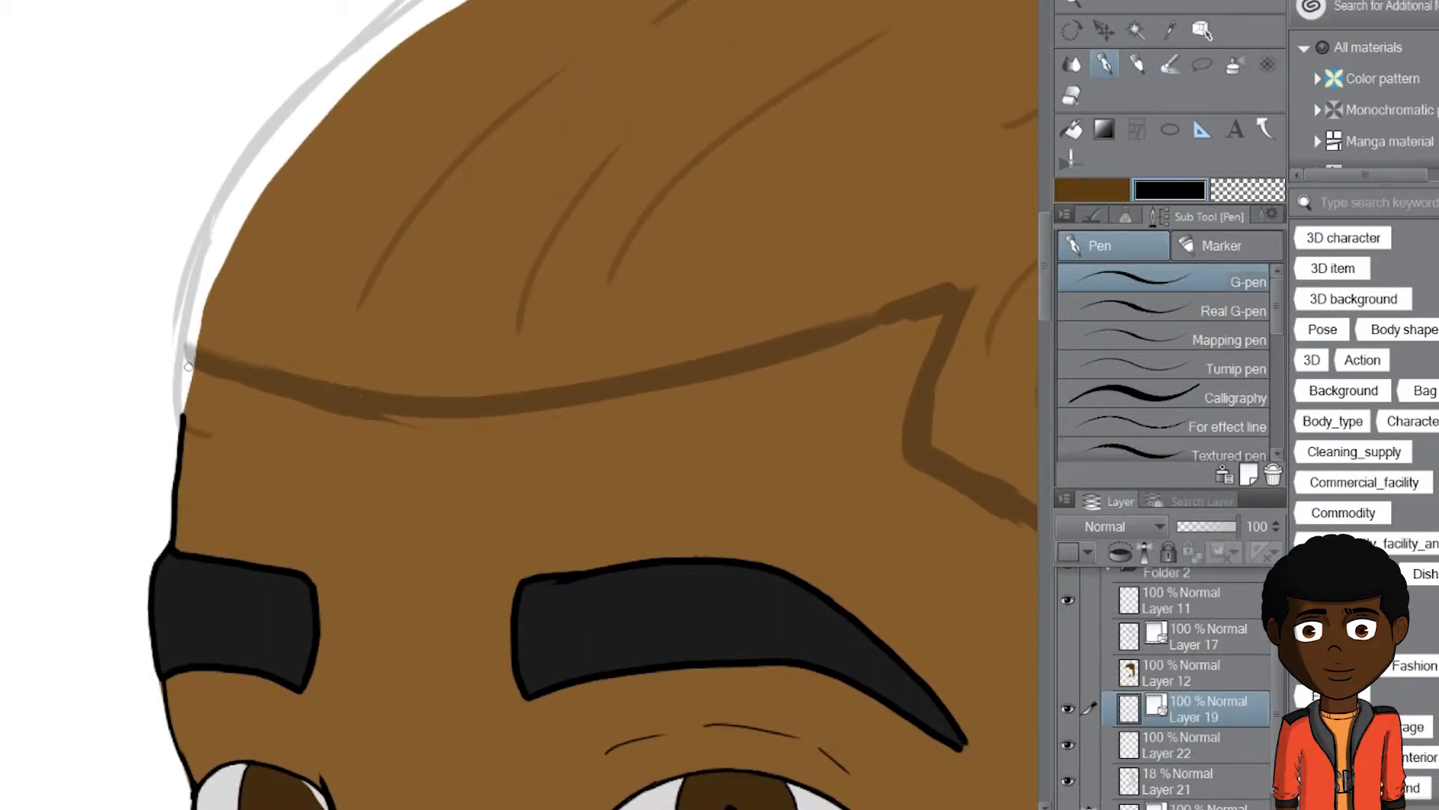
key("ctrl+z")
Step: Ink short tapered hair strokes along the hairline guide at the far side of the forehead
left_click_drag(234, 375, 206, 324)
left_click_drag(212, 357, 187, 309)
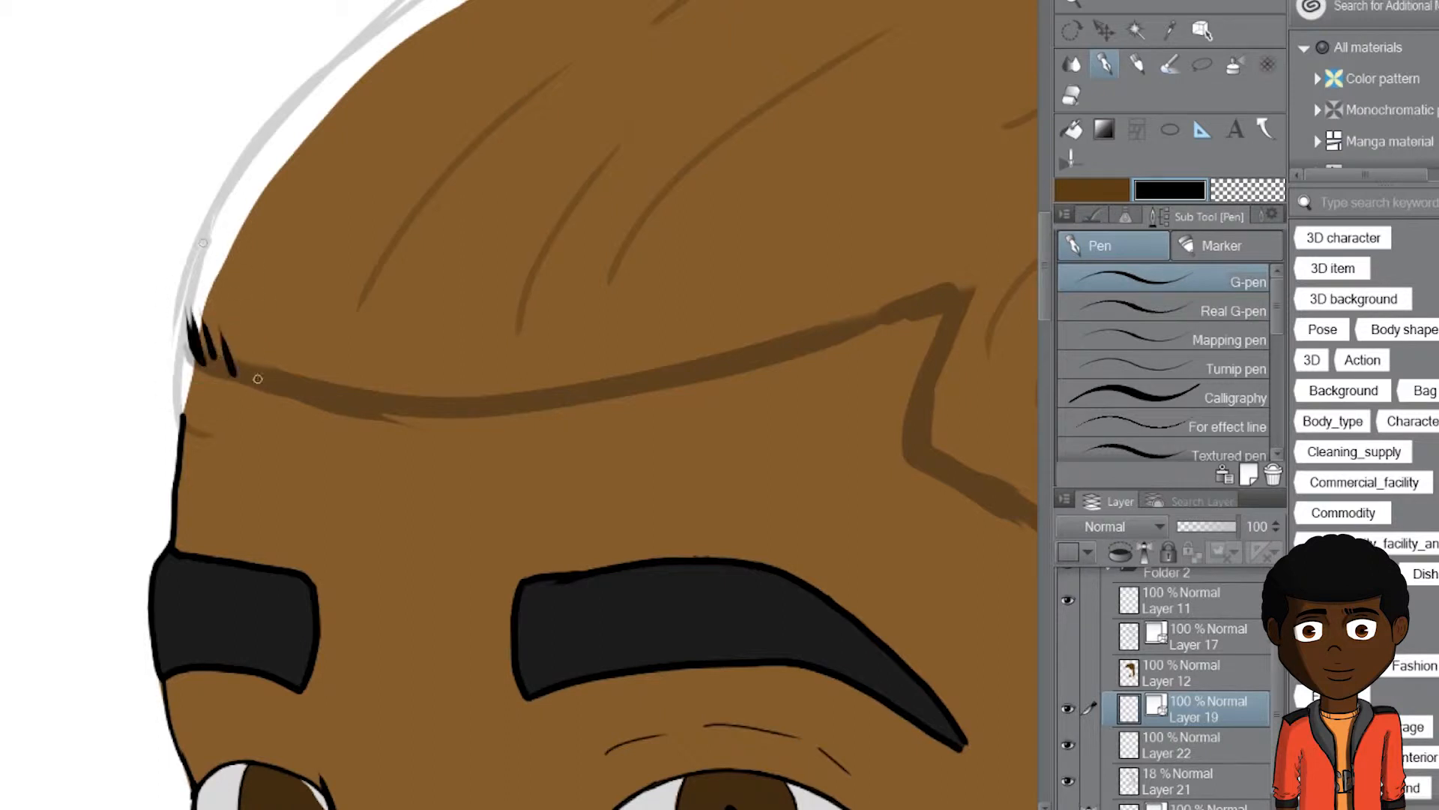
left_click_drag(268, 377, 276, 332)
mouse_move(321, 397)
left_mouse_down()
mouse_move(285, 350)
mouse_move(318, 339)
left_mouse_up()
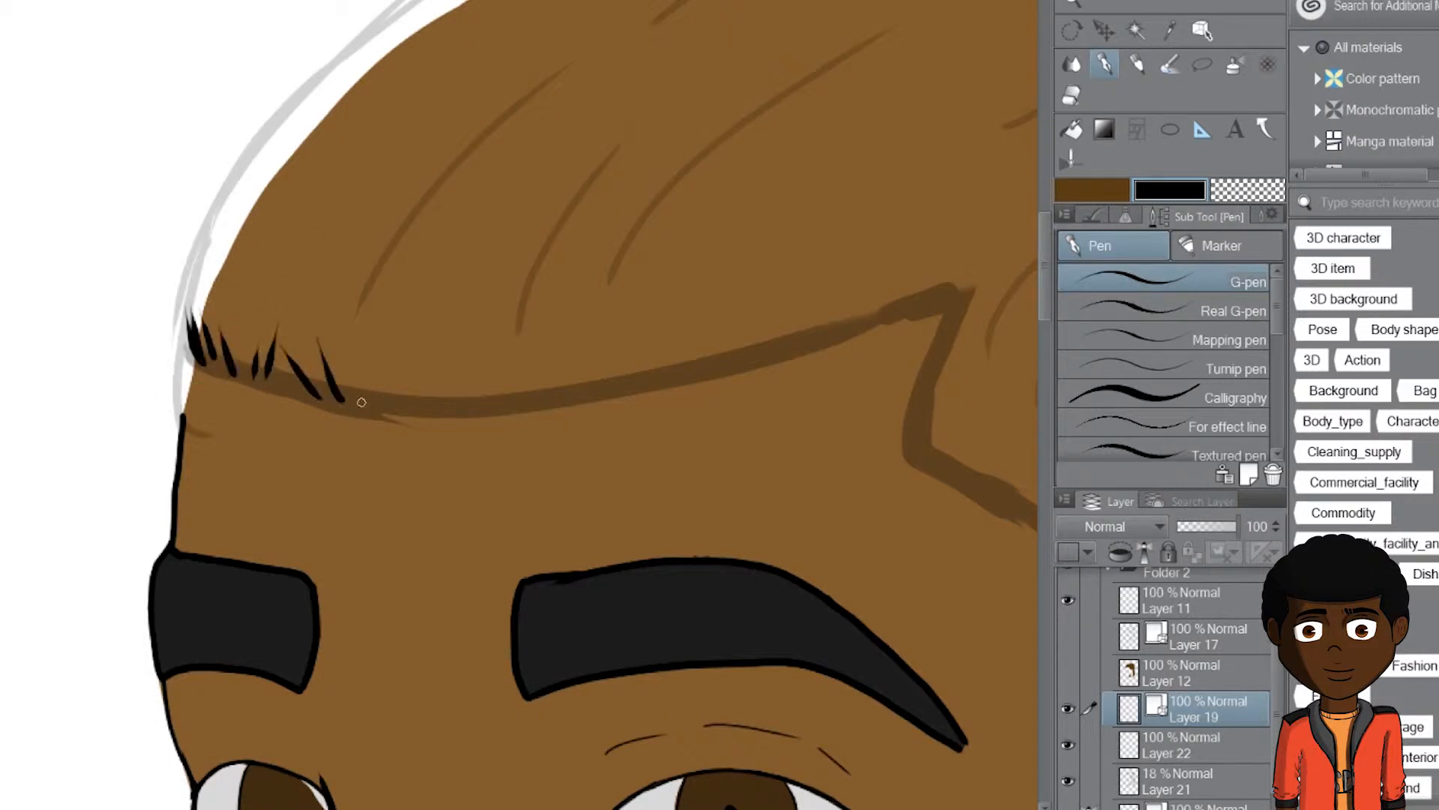
Step: Continue the short tapered hair strokes across the middle of the forehead hairline toward the temple corner
left_click_drag(437, 406, 415, 354)
left_click_drag(454, 405, 447, 366)
left_click_drag(470, 403, 523, 357)
left_click_drag(568, 399, 555, 346)
left_click_drag(627, 381, 648, 345)
left_click_drag(754, 365, 644, 360)
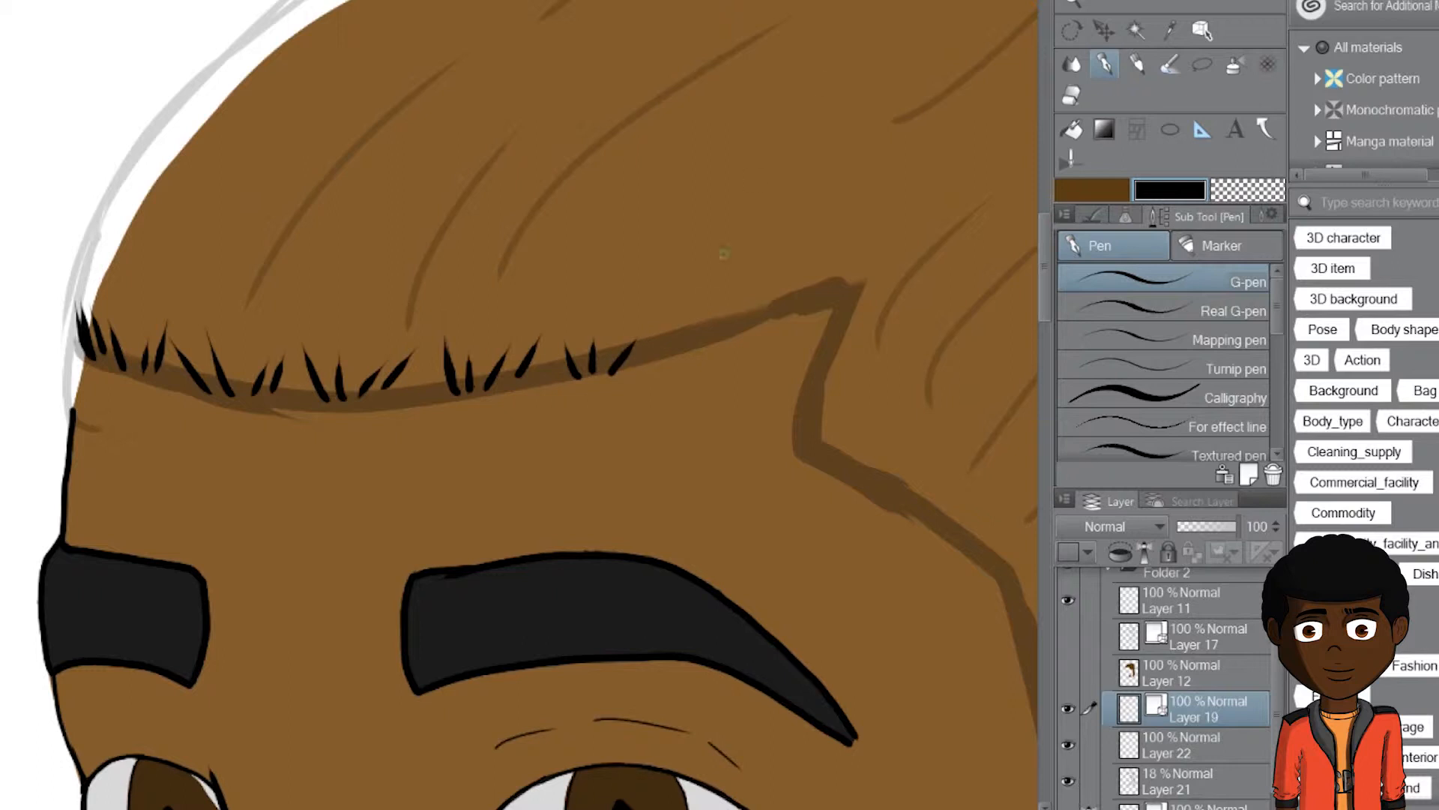
left_click_drag(684, 353, 693, 315)
left_click_drag(706, 347, 728, 294)
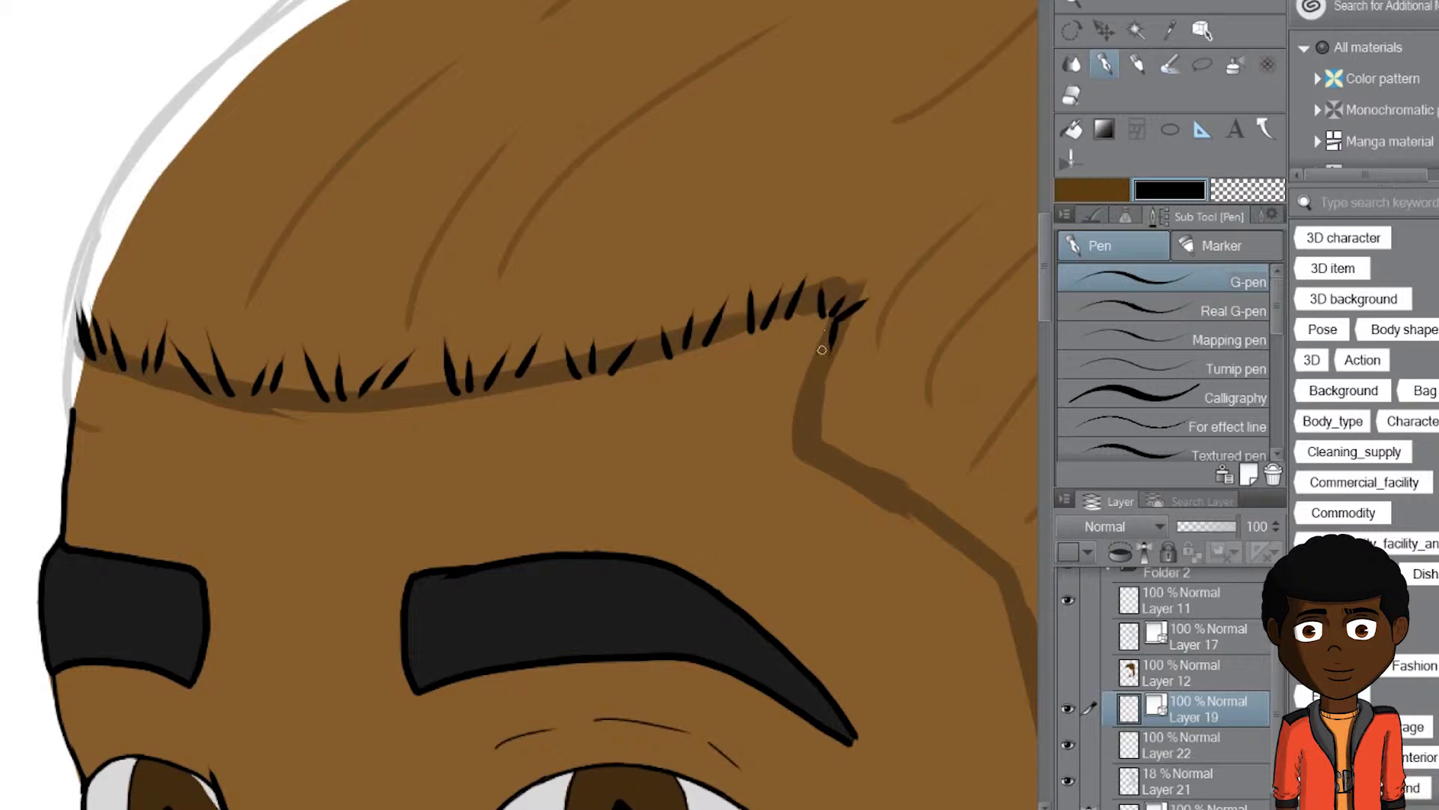
Step: Ink the hairline with short overlapping strokes from the temple corner down toward the sideburn
left_click_drag(825, 387, 832, 346)
left_click_drag(821, 420, 816, 366)
mouse_move(801, 417)
left_mouse_down()
mouse_move(834, 467)
mouse_move(440, 303)
mouse_move(498, 353)
left_mouse_up()
mouse_move(478, 336)
left_mouse_down()
mouse_move(582, 406)
mouse_move(616, 409)
left_mouse_up()
mouse_move(579, 403)
left_mouse_down()
mouse_move(636, 438)
mouse_move(662, 489)
mouse_move(624, 364)
mouse_move(622, 439)
mouse_move(647, 529)
left_mouse_up()
mouse_move(634, 471)
left_mouse_down()
mouse_move(604, 370)
mouse_move(621, 468)
left_mouse_up()
left_click_drag(617, 454, 646, 549)
left_click_drag(626, 491, 656, 572)
Step: Join the hairline spikes with short overlapping base strokes across the forehead and down the temple
mouse_move(360, 285)
left_mouse_down()
mouse_move(667, 611)
mouse_move(951, 720)
left_mouse_up()
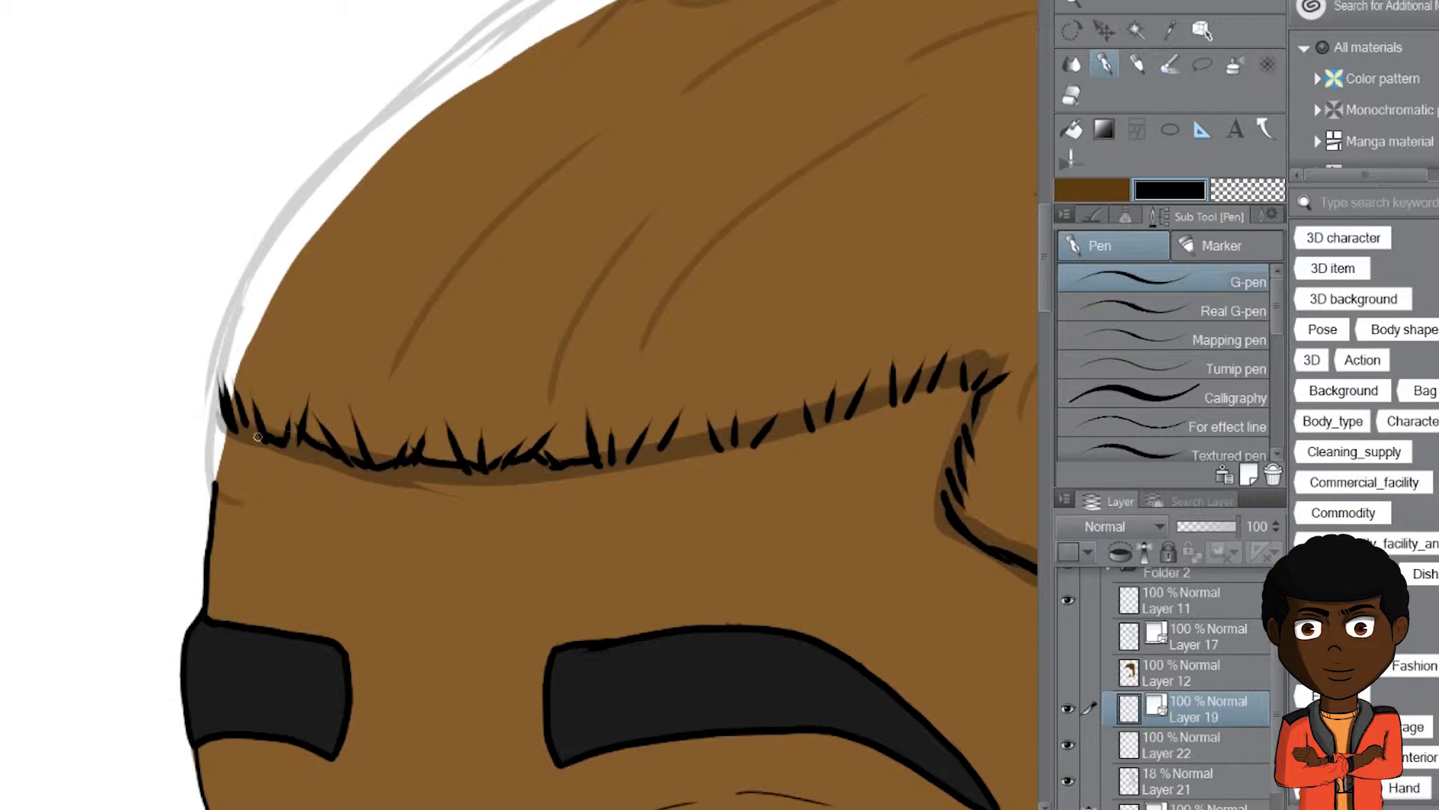
left_click(510, 439)
mouse_move(639, 457)
left_mouse_down()
mouse_move(510, 439)
mouse_move(580, 419)
left_mouse_up()
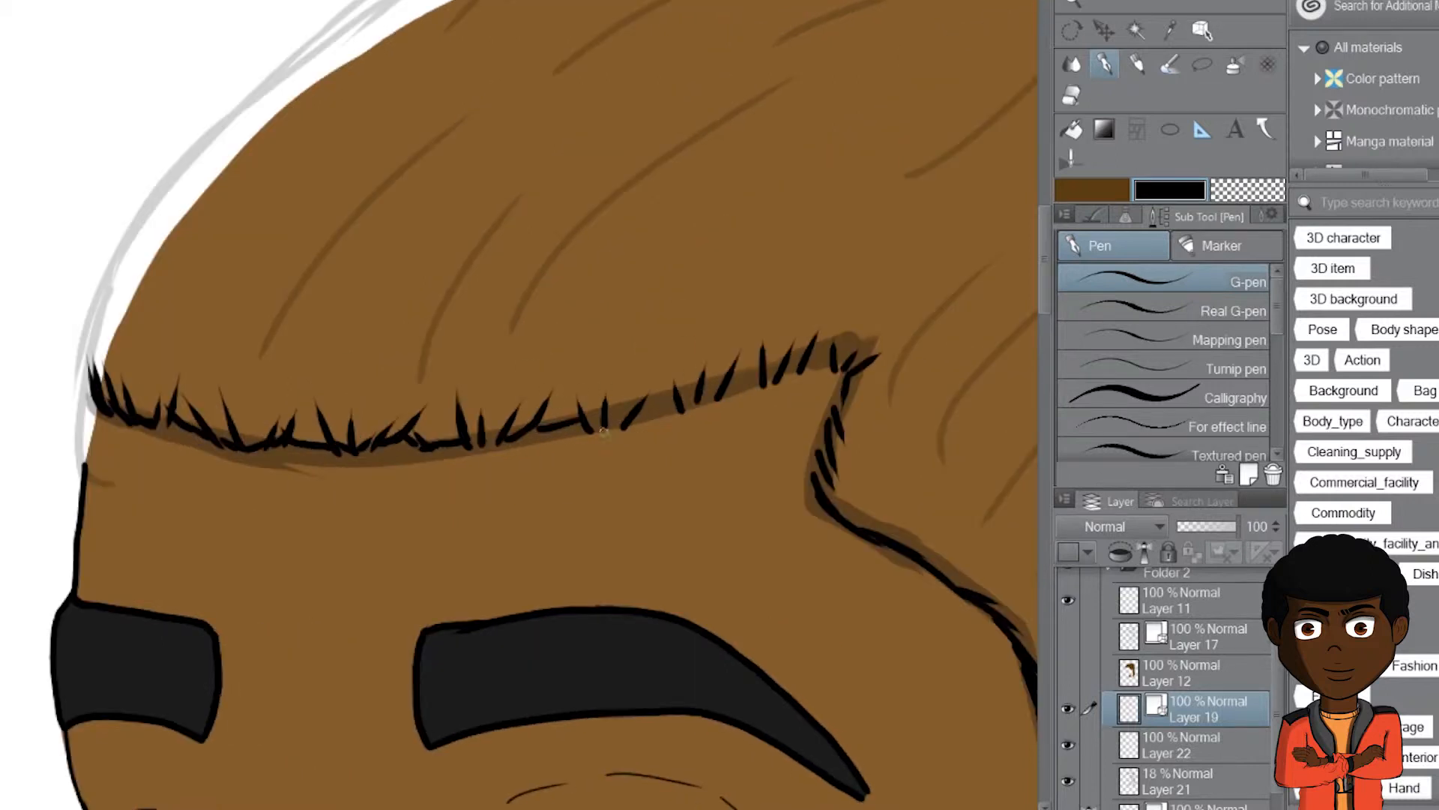
mouse_move(733, 391)
left_mouse_down()
mouse_move(839, 359)
mouse_move(818, 499)
left_mouse_up()
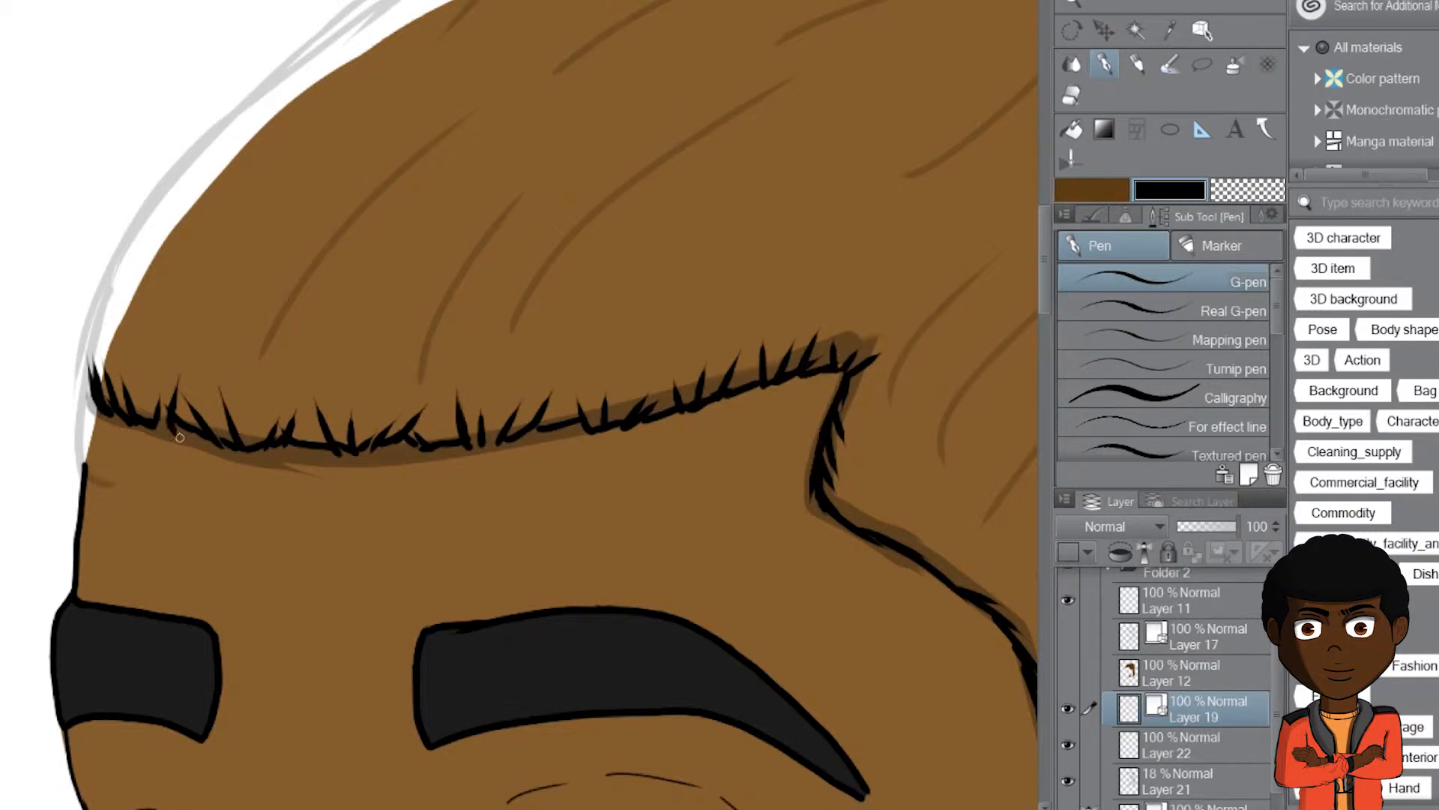
left_click_drag(169, 420, 184, 443)
left_click_drag(688, 334, 627, 363)
left_click_drag(420, 475, 435, 473)
Step: Ink both long edges of the loose lock hanging in front of the ear down past the jaw
key("alt+space")
left_click_drag(686, 370, 524, 375)
left_click_drag(885, 416, 978, 416)
mouse_move(491, 410)
left_mouse_down()
mouse_move(489, 327)
mouse_move(576, 676)
mouse_move(616, 742)
left_mouse_up()
left_click_drag(592, 685, 537, 630)
mouse_move(519, 290)
left_mouse_down()
mouse_move(528, 496)
mouse_move(583, 647)
left_mouse_up()
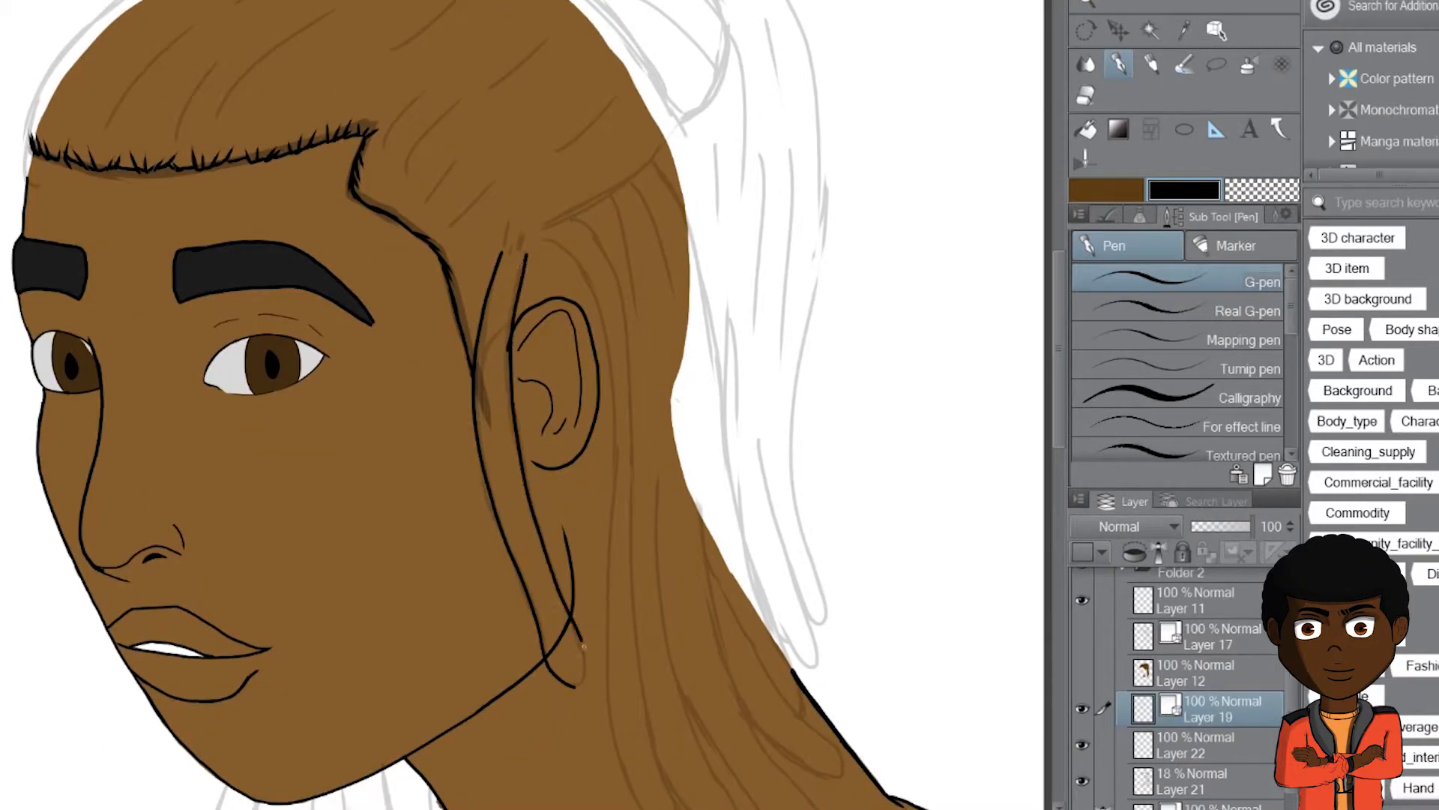
Step: Undo the stray tip strokes and close the front lock with a rounded tip below the jawline
key("ctrl+z")
left_click_drag(590, 703, 652, 702)
mouse_move(578, 548)
left_mouse_down()
mouse_move(578, 620)
mouse_move(551, 654)
left_mouse_up()
left_click_drag(477, 604, 551, 657)
key("ctrl+z")
key("ctrl+z")
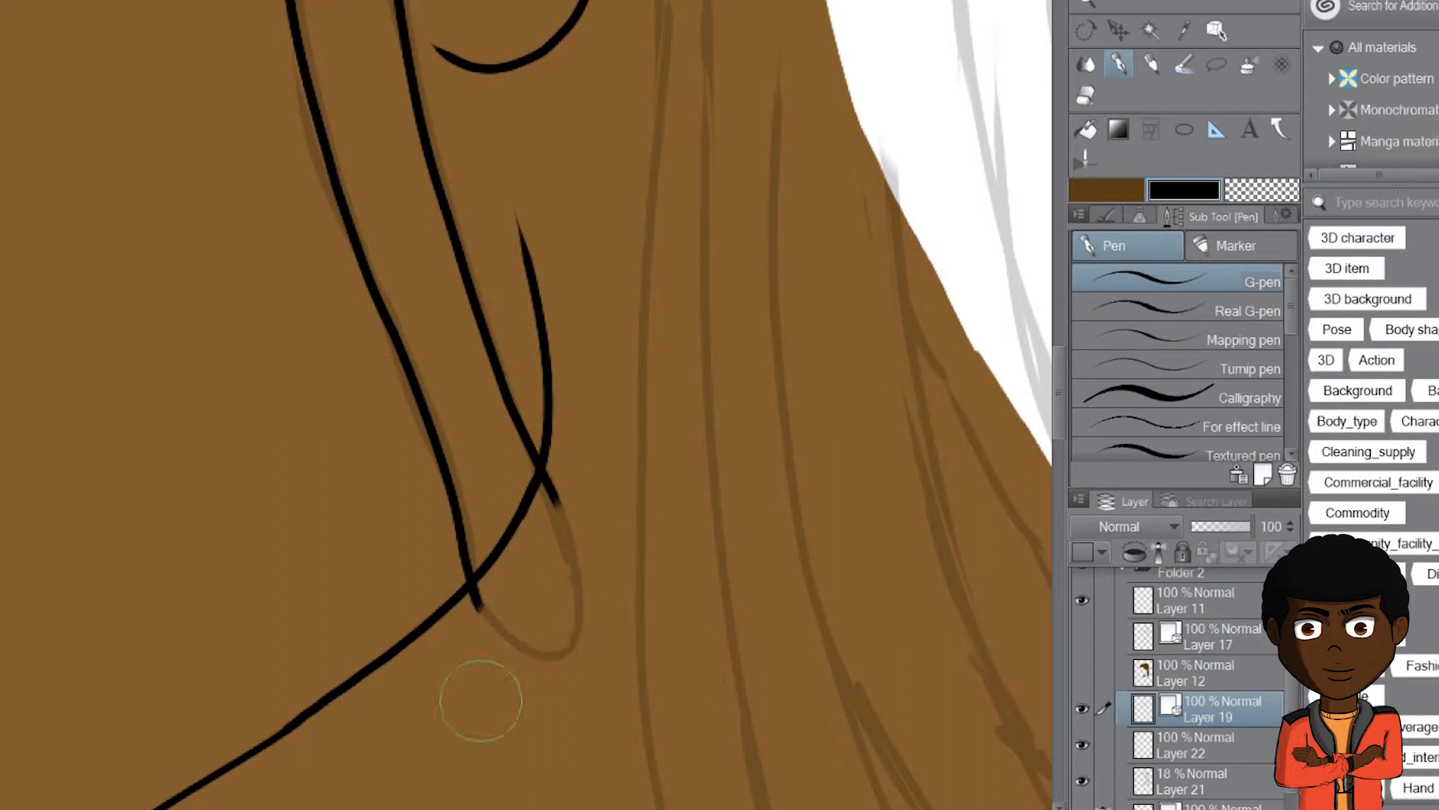
mouse_move(471, 590)
left_mouse_down()
mouse_move(548, 657)
mouse_move(582, 625)
mouse_move(546, 483)
left_mouse_up()
left_click_drag(576, 582, 581, 634)
scroll(430, 92, "up", 1)
Step: Ink short tapered strokes at the root of the front lock, just above the ear
left_click_drag(431, 92, 585, 783)
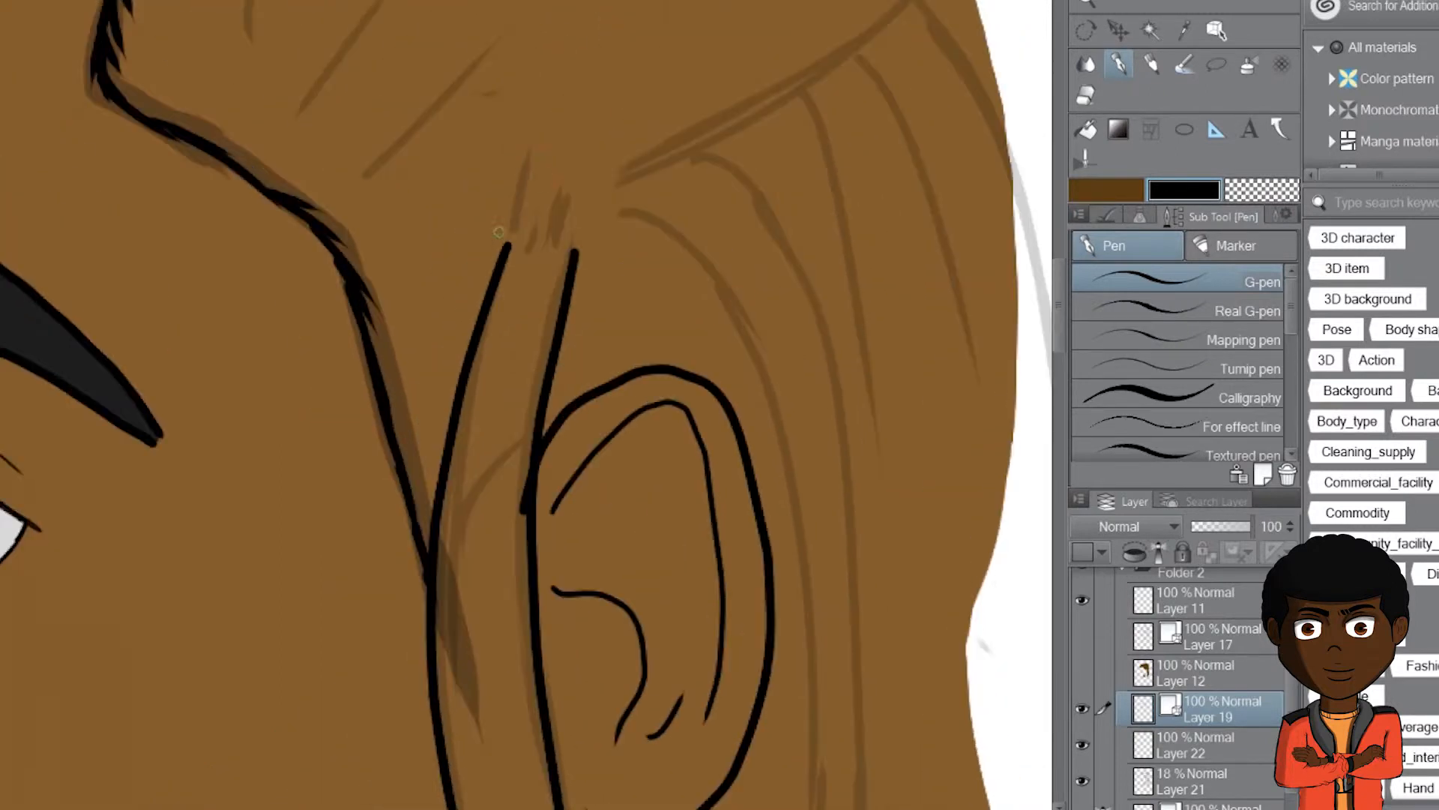
left_click_drag(571, 218, 556, 236)
left_click_drag(581, 213, 579, 265)
left_click_drag(565, 201, 517, 223)
left_click_drag(541, 195, 508, 246)
mouse_move(757, 331)
left_mouse_down()
mouse_move(616, 202)
mouse_move(630, 274)
left_mouse_up()
Step: Ink the front edge of the first loose lock behind the ear, redoing the line along the neck sketch
left_click_drag(579, 126, 470, 59)
mouse_move(425, 116)
left_mouse_down()
mouse_move(405, 93)
mouse_move(516, 807)
left_mouse_up()
left_click_drag(499, 773, 465, 300)
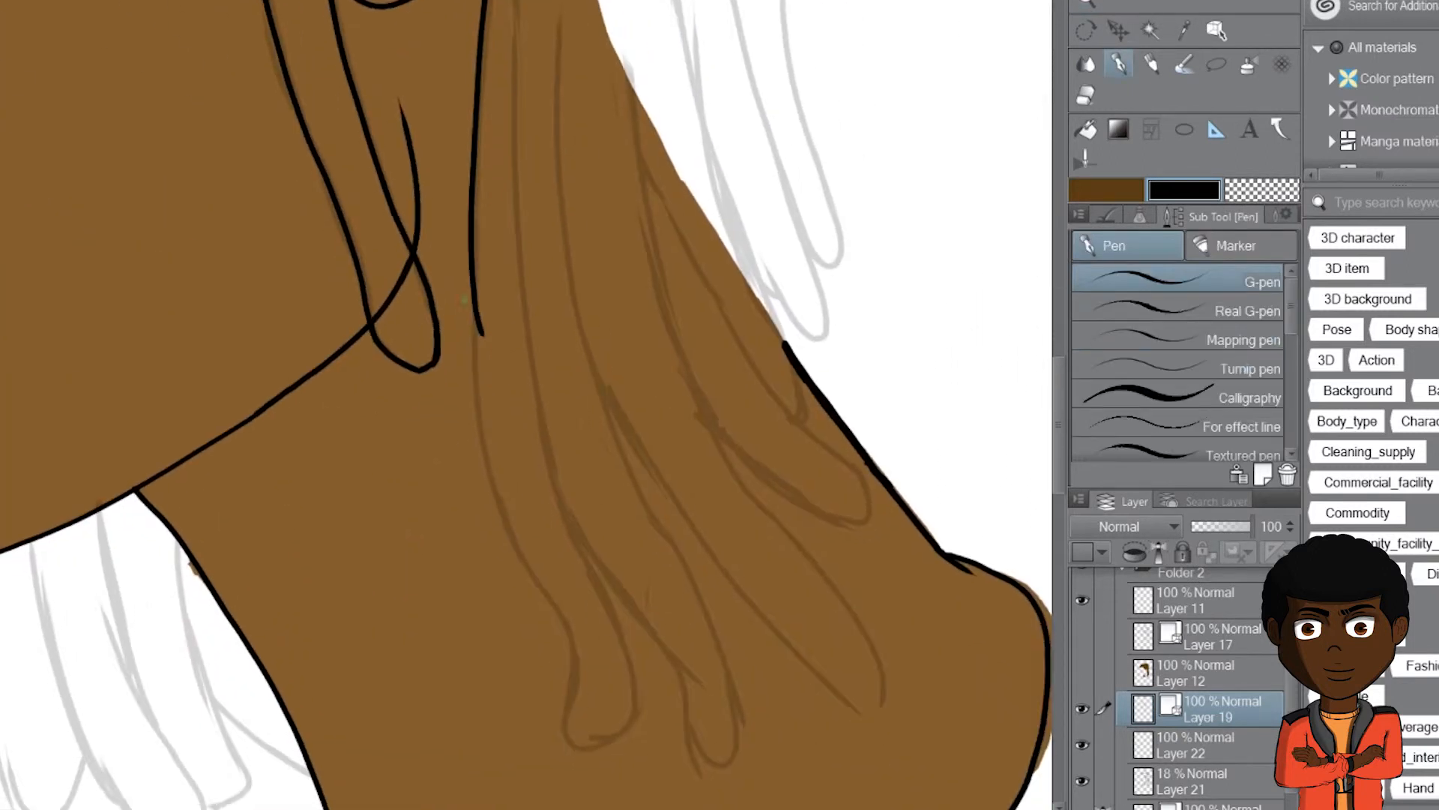
key("ctrl+z")
left_click_drag(471, 238, 471, 361)
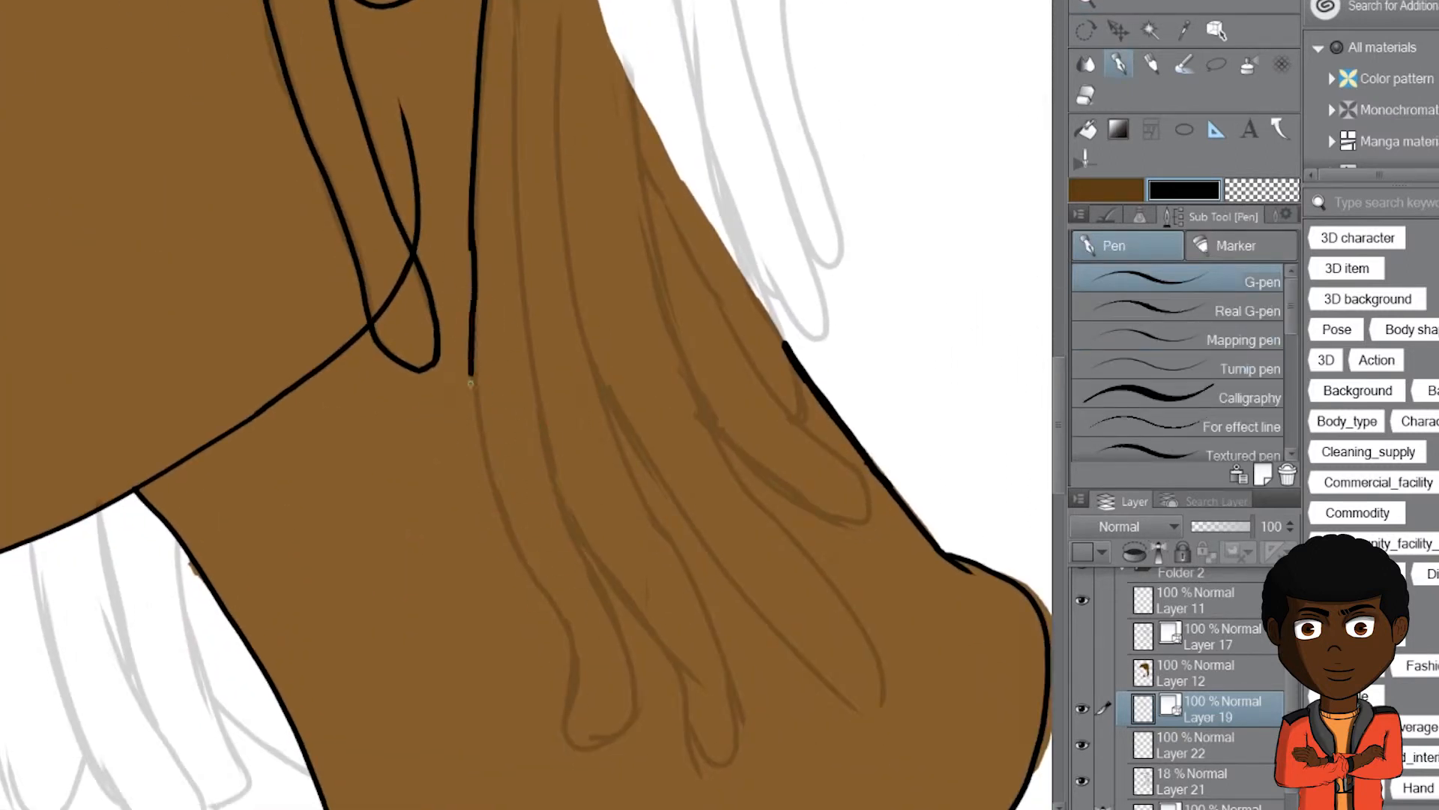
key("ctrl+z")
mouse_move(470, 299)
left_mouse_down()
mouse_move(540, 584)
mouse_move(609, 746)
mouse_move(600, 592)
mouse_move(531, 371)
left_mouse_up()
Step: Complete the first neck lock with a rounded tip and its back edge, undoing the misplaced strokes
mouse_move(532, 375)
left_mouse_down()
mouse_move(530, 476)
mouse_move(515, 237)
left_mouse_up()
mouse_move(578, 633)
left_mouse_down()
mouse_move(438, 396)
mouse_move(509, 517)
mouse_move(591, 581)
mouse_move(456, 242)
left_mouse_up()
left_click_drag(413, 188, 457, 378)
key("ctrl+z")
key("ctrl+z")
left_click_drag(555, 435, 535, 354)
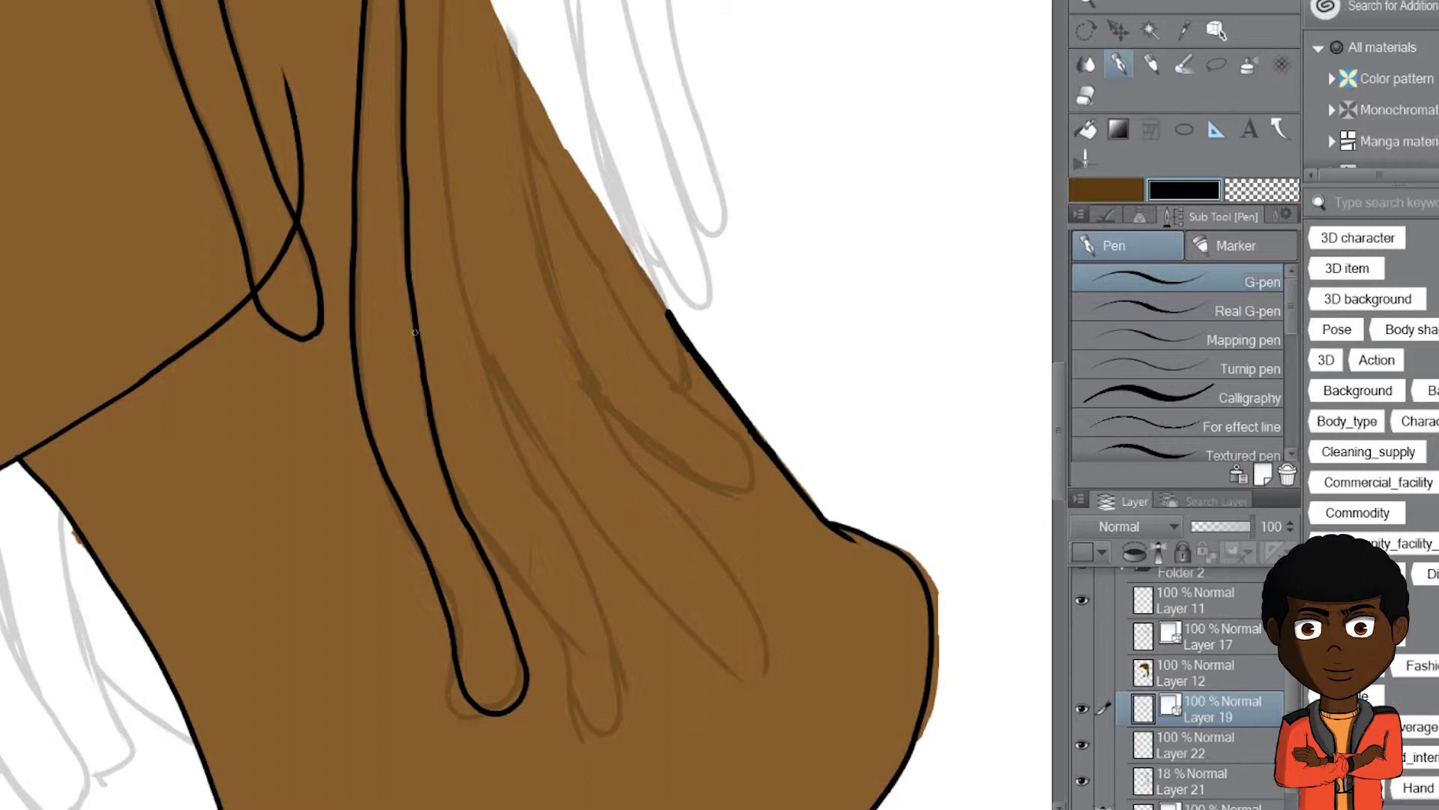
Step: Ink the overlapping locks beside the first one down the neck, giving them rounded tips
mouse_move(429, 418)
left_mouse_down()
mouse_move(543, 616)
mouse_move(552, 499)
mouse_move(444, 154)
left_mouse_up()
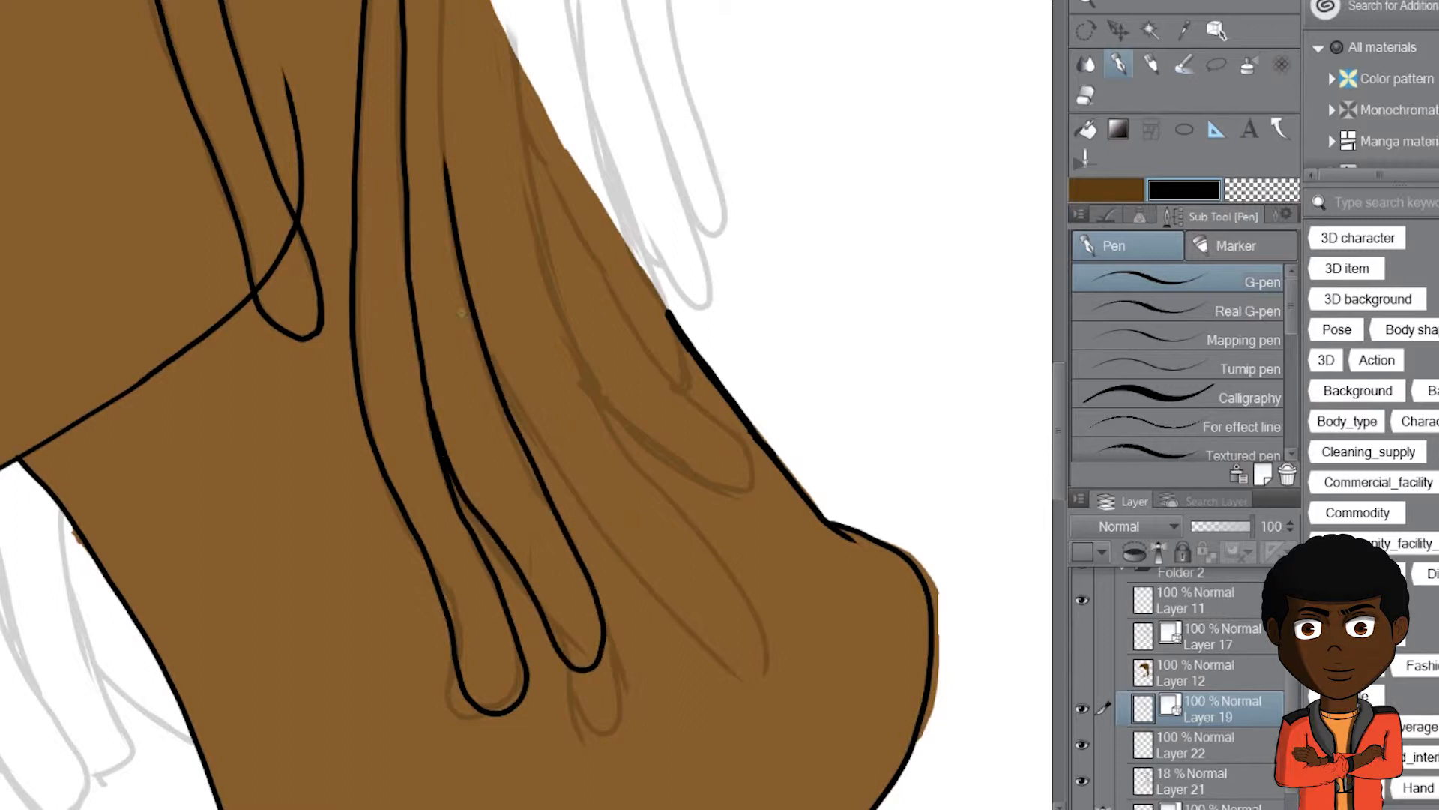
mouse_move(490, 365)
left_mouse_down()
mouse_move(609, 543)
mouse_move(753, 611)
mouse_move(522, 169)
left_mouse_up()
mouse_move(630, 424)
left_mouse_down()
mouse_move(749, 480)
mouse_move(551, 120)
left_mouse_up()
scroll(669, 466, "up", 3)
left_click_drag(669, 467, 567, 26)
scroll(637, 517, "up", 4)
Step: Ink the long edges of the locks behind the neck, extending them up toward the back of the head
left_click_drag(623, 481, 663, 546)
key("ctrl+z")
mouse_move(623, 478)
left_mouse_down()
mouse_move(687, 552)
mouse_move(608, 28)
left_mouse_up()
mouse_move(431, 494)
left_mouse_down()
mouse_move(446, 478)
mouse_move(486, 643)
mouse_move(477, 377)
left_mouse_up()
left_click_drag(579, 666, 545, 376)
left_click_drag(524, 224, 540, 372)
left_click_drag(538, 307, 542, 479)
Step: Ink curved root lines for the loose locks between the ear and the back of the head
left_click_drag(449, 44, 523, 248)
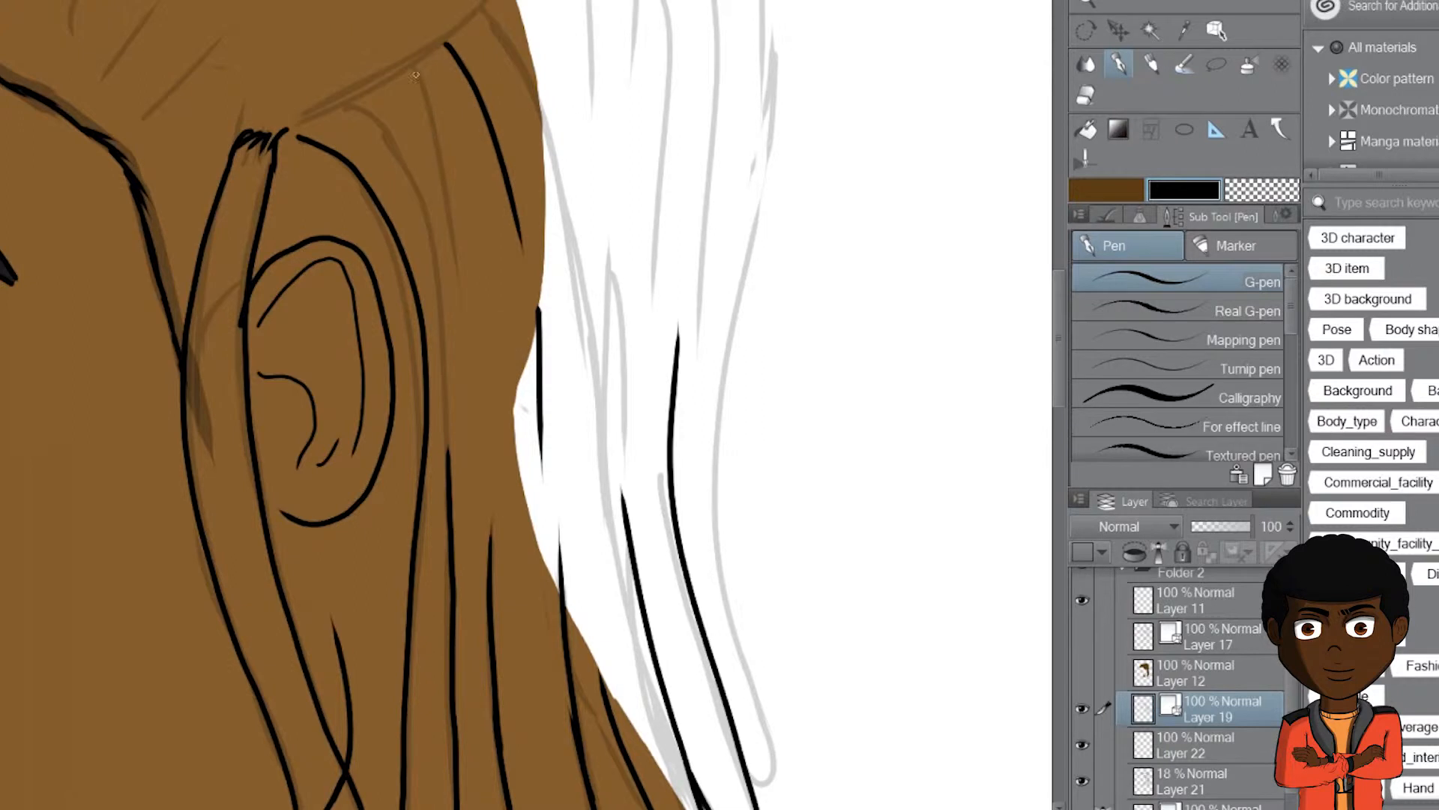
left_click_drag(411, 62, 459, 263)
mouse_move(298, 136)
left_mouse_down()
mouse_move(350, 171)
mouse_move(413, 546)
mouse_move(420, 463)
mouse_move(410, 609)
left_mouse_up()
left_click_drag(450, 300, 406, 408)
left_click_drag(524, 337, 405, 302)
left_click_drag(316, 80, 463, 656)
left_click_drag(446, 585, 378, 249)
key("ctrl+z")
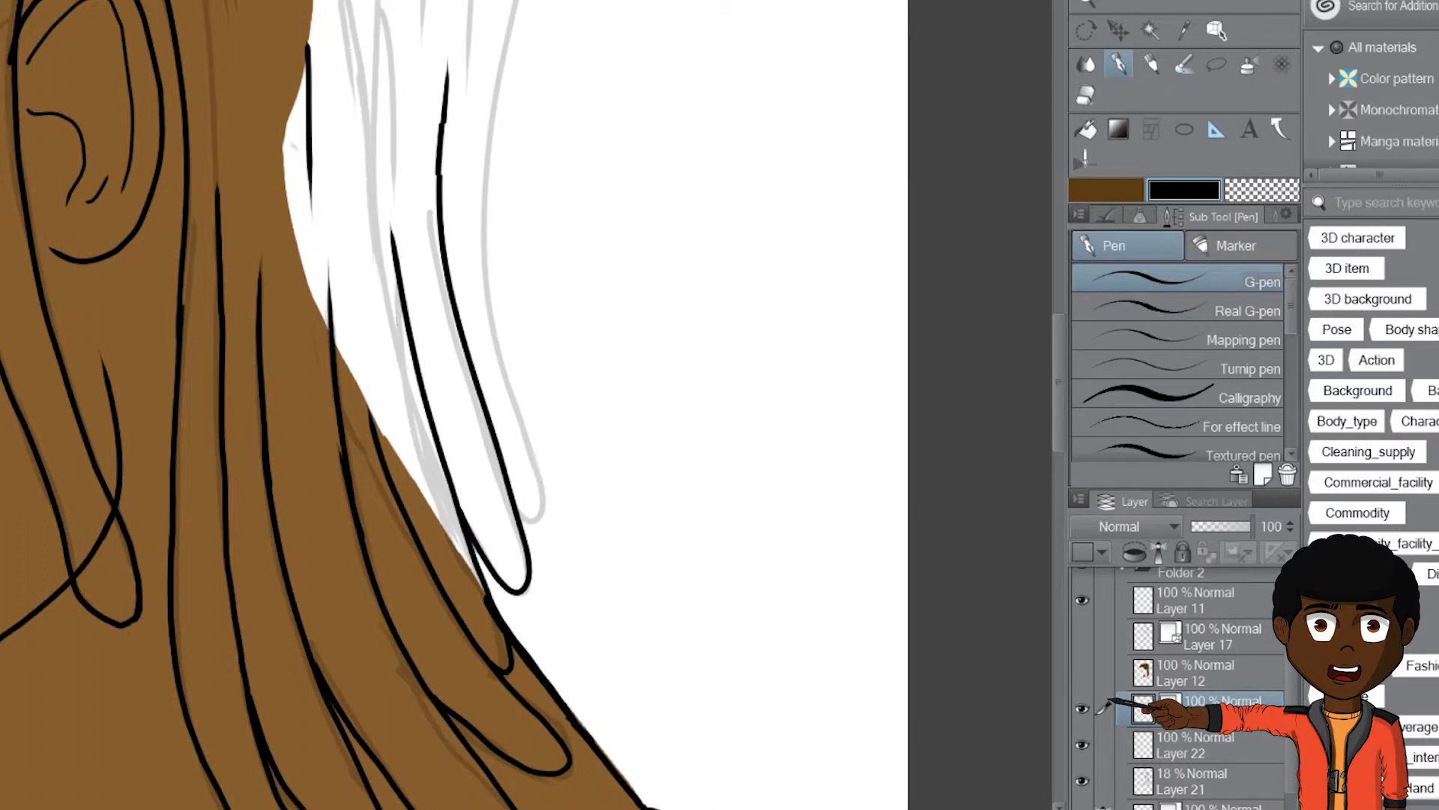
Step: Ink the ponytail's inner edge from the back of the head down behind the neck, redoing it once
left_click_drag(422, 149, 364, 424)
left_click_drag(195, 24, 356, 561)
key("ctrl+z")
mouse_move(195, 24)
left_mouse_down()
mouse_move(320, 351)
mouse_move(342, 577)
left_mouse_up()
Step: Ink the outer contours of the gathered ponytail behind the head over the grey sketch
mouse_move(300, 299)
left_mouse_down()
mouse_move(379, 424)
mouse_move(920, 585)
left_mouse_up()
left_click_drag(872, 277, 623, 480)
key("ctrl+z")
left_click_drag(932, 247, 472, 124)
mouse_move(447, 189)
left_mouse_down()
mouse_move(480, 341)
mouse_move(444, 500)
left_mouse_up()
key("ctrl+z")
mouse_move(447, 189)
left_mouse_down()
mouse_move(471, 367)
mouse_move(444, 477)
left_mouse_up()
mouse_move(300, 450)
left_mouse_down()
mouse_move(589, 412)
mouse_move(865, 187)
left_mouse_up()
left_click_drag(450, 225, 414, 521)
left_click_drag(216, 637, 321, 456)
left_click_drag(285, 521, 620, 217)
Step: Ink curved strand lines where the hair is gathered at the base of the ponytail
left_click_drag(528, 81, 239, 163)
left_click_drag(317, 311, 419, 284)
mouse_move(416, 288)
left_mouse_down()
mouse_move(528, 259)
mouse_move(605, 275)
left_mouse_up()
key("ctrl+z")
left_click_drag(508, 279, 581, 267)
left_click_drag(577, 282, 716, 292)
left_click_drag(285, 272, 628, 229)
left_click_drag(472, 362, 566, 294)
key("ctrl+z")
left_click_drag(513, 334, 596, 295)
Step: Continue inking the ponytail base along the scalloped edge at the back of the head
left_click_drag(565, 298, 666, 259)
left_click_drag(825, 300, 477, 246)
mouse_move(721, 237)
left_mouse_down()
mouse_move(711, 191)
mouse_move(721, 240)
left_mouse_up()
mouse_move(573, 171)
left_mouse_down()
mouse_move(578, 368)
mouse_move(648, 398)
left_mouse_up()
left_click_drag(246, 506, 791, 446)
left_click_drag(559, 125, 632, 33)
mouse_move(862, 231)
left_mouse_down()
mouse_move(646, 258)
mouse_move(582, 308)
left_mouse_up()
Step: Ink the top outline of the hair over the crown, from the ponytail to the forehead hairline
key("ctrl+space")
left_click_drag(745, 179, 900, 178)
left_click_drag(758, 312, 638, 312)
left_click_drag(821, 239, 364, 470)
left_click_drag(524, 338, 715, 337)
mouse_move(826, 195)
left_mouse_down()
mouse_move(768, 199)
mouse_move(431, 513)
left_mouse_up()
left_click_drag(712, 525, 330, 247)
left_click_drag(450, 300, 401, 325)
left_click_drag(206, 82, 302, 88)
key("ctrl+z")
Step: Ink diagonal pulled-back hair strokes on the side of the scalp above the temple and ear
key("ctrl+space")
left_click_drag(525, 315, 375, 315)
left_click_drag(464, 300, 546, 414)
mouse_move(582, 338)
left_mouse_down()
mouse_move(662, 261)
mouse_move(642, 291)
left_mouse_up()
key("ctrl+z")
left_click_drag(470, 416, 540, 366)
left_click_drag(446, 394, 523, 309)
left_click_drag(425, 363, 493, 276)
left_click_drag(406, 330, 486, 252)
left_click_drag(519, 274, 584, 215)
Step: Ink diagonal pulled-back hair strokes over the front and top of the scalp above the forehead
left_click_drag(449, 262, 706, 396)
left_click_drag(335, 446, 434, 342)
mouse_move(451, 463)
left_mouse_down()
mouse_move(538, 341)
mouse_move(666, 262)
left_mouse_up()
left_click_drag(499, 290, 666, 227)
key("ctrl+z")
left_click_drag(493, 442, 603, 346)
left_click_drag(669, 374, 783, 276)
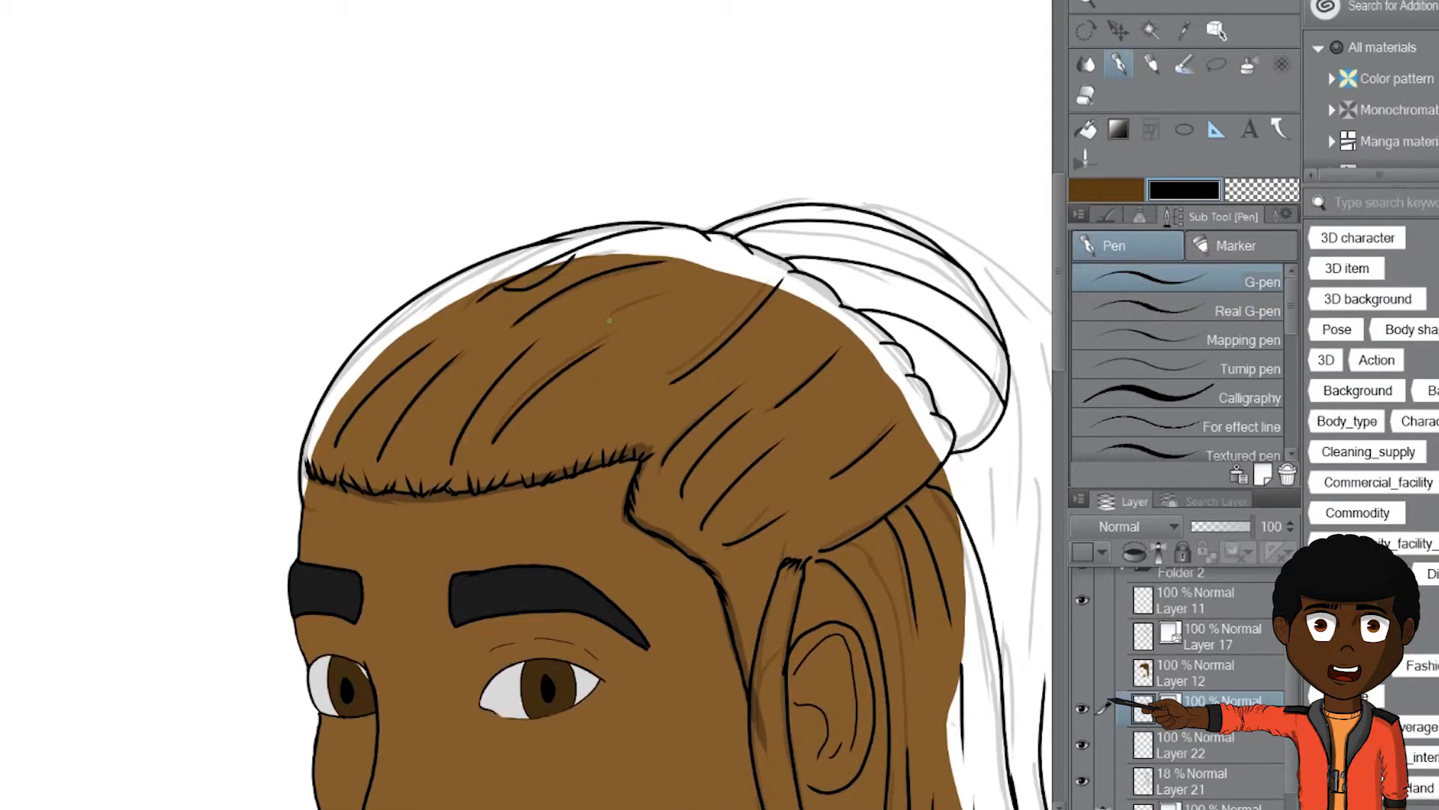
Step: Ink the upper strand lines of the ponytail locks falling from the gathered hair
left_click_drag(787, 599, 269, 197)
left_click_drag(475, 60, 476, 174)
left_click_drag(449, 299, 428, 392)
key("ctrl+z")
left_click_drag(467, 38, 479, 148)
scroll(524, 75, "up", 3)
left_click_drag(441, 217, 430, 442)
Step: Ink the long edges that separate the hanging ponytail locks behind the neck
left_click_drag(494, 554, 443, 322)
left_click_drag(433, 89, 405, 491)
left_click_drag(490, 76, 461, 529)
left_click_drag(348, 508, 352, 405)
left_click_drag(450, 480, 450, 309)
left_click_drag(353, 265, 374, 473)
scroll(374, 472, "down", 1)
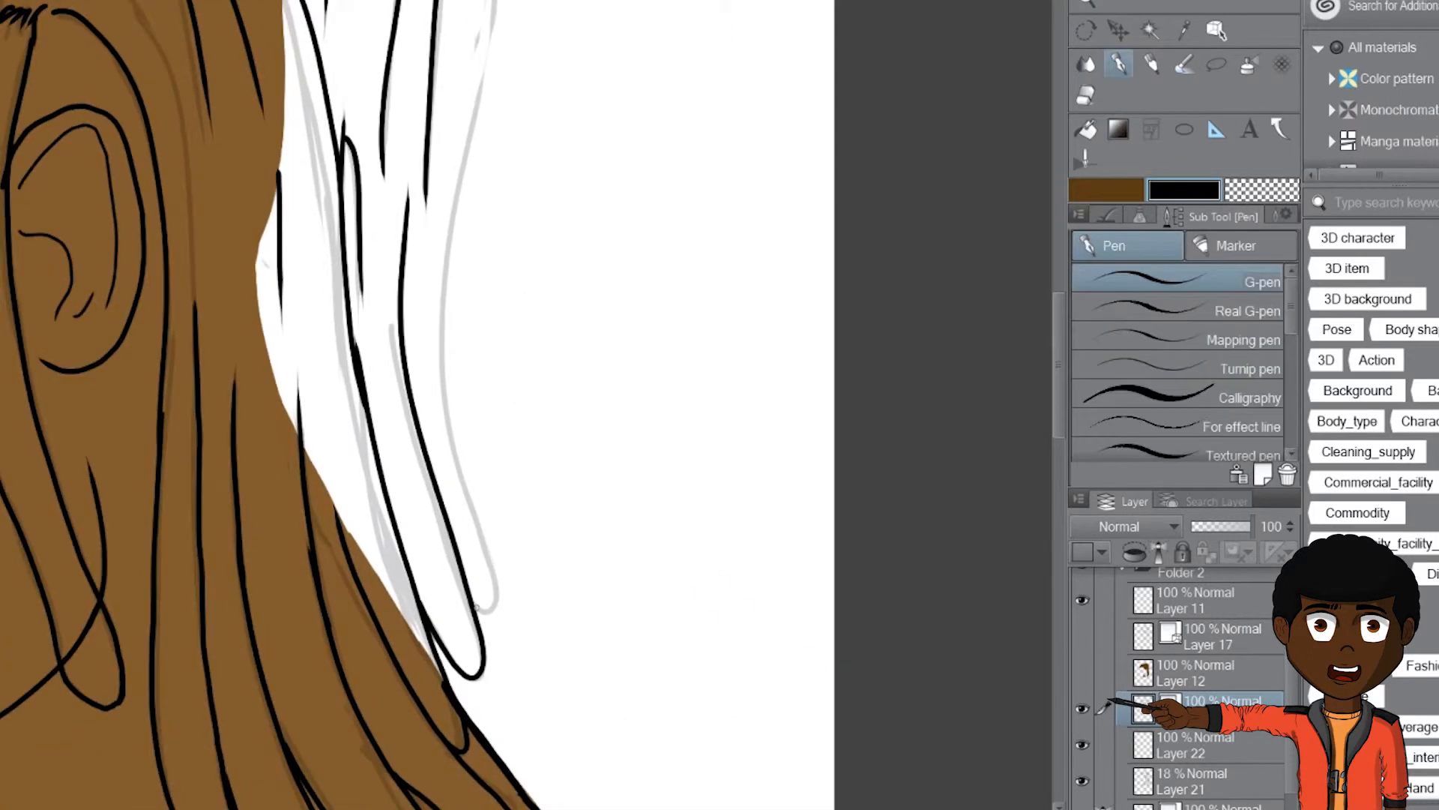
Step: Ink the rounded tip and outer edge of the rearmost ponytail lock
left_click_drag(465, 597, 443, 361)
left_click_drag(457, 360, 419, 483)
left_click_drag(443, 218, 406, 465)
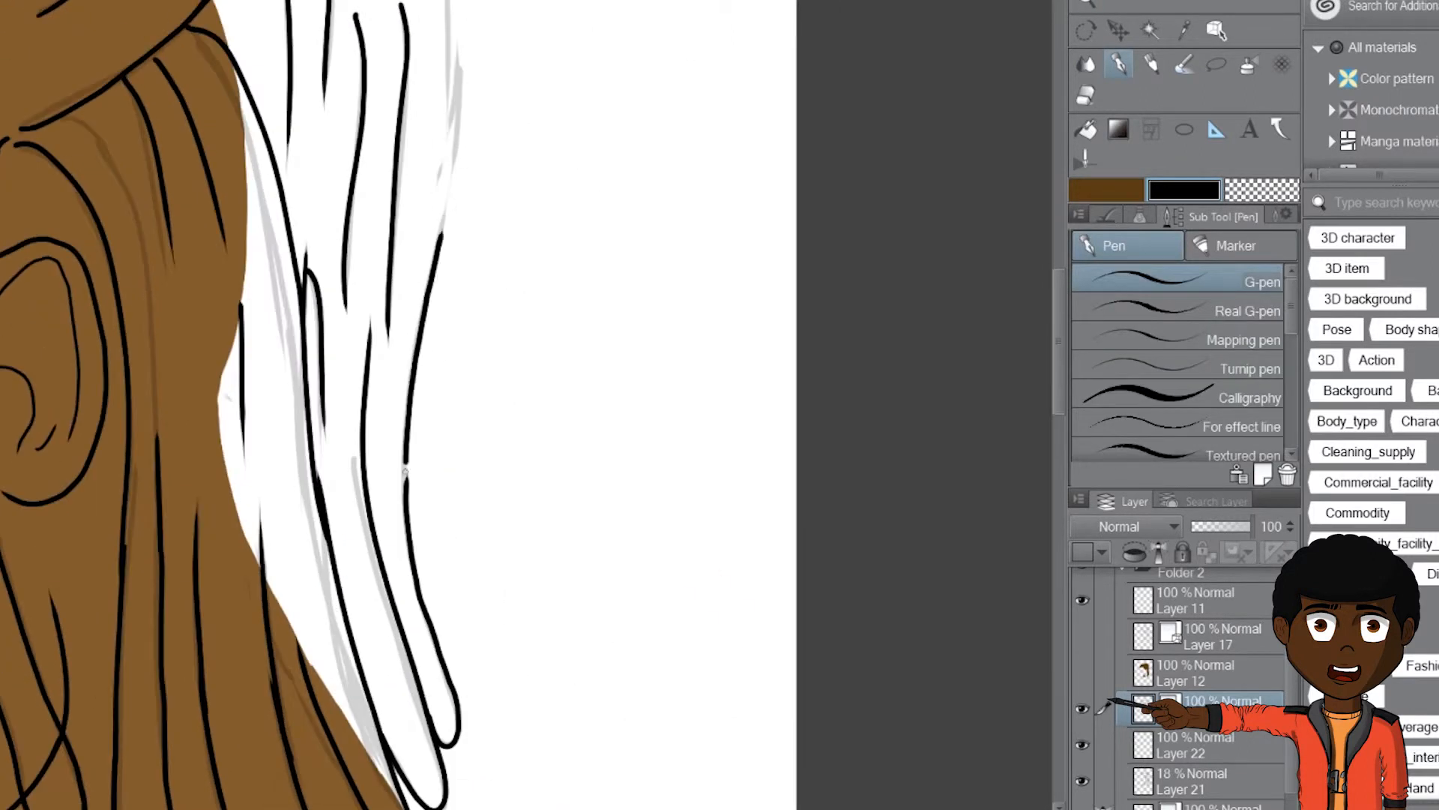
left_click_drag(428, 165, 405, 503)
mouse_move(411, 281)
left_mouse_down()
mouse_move(389, 179)
mouse_move(396, 455)
left_mouse_up()
left_click_drag(420, 199, 361, 524)
Step: Ink the ponytail's outer contour up to the gathered hair, redoing the first stroke
mouse_move(383, 528)
left_mouse_down()
mouse_move(473, 502)
mouse_move(491, 138)
left_mouse_up()
key("ctrl+z")
mouse_move(489, 204)
left_mouse_down()
mouse_move(438, 518)
mouse_move(516, 697)
left_mouse_up()
left_click_drag(515, 697, 691, 392)
scroll(690, 392, "down", 3)
scroll(527, 300, "down", 3)
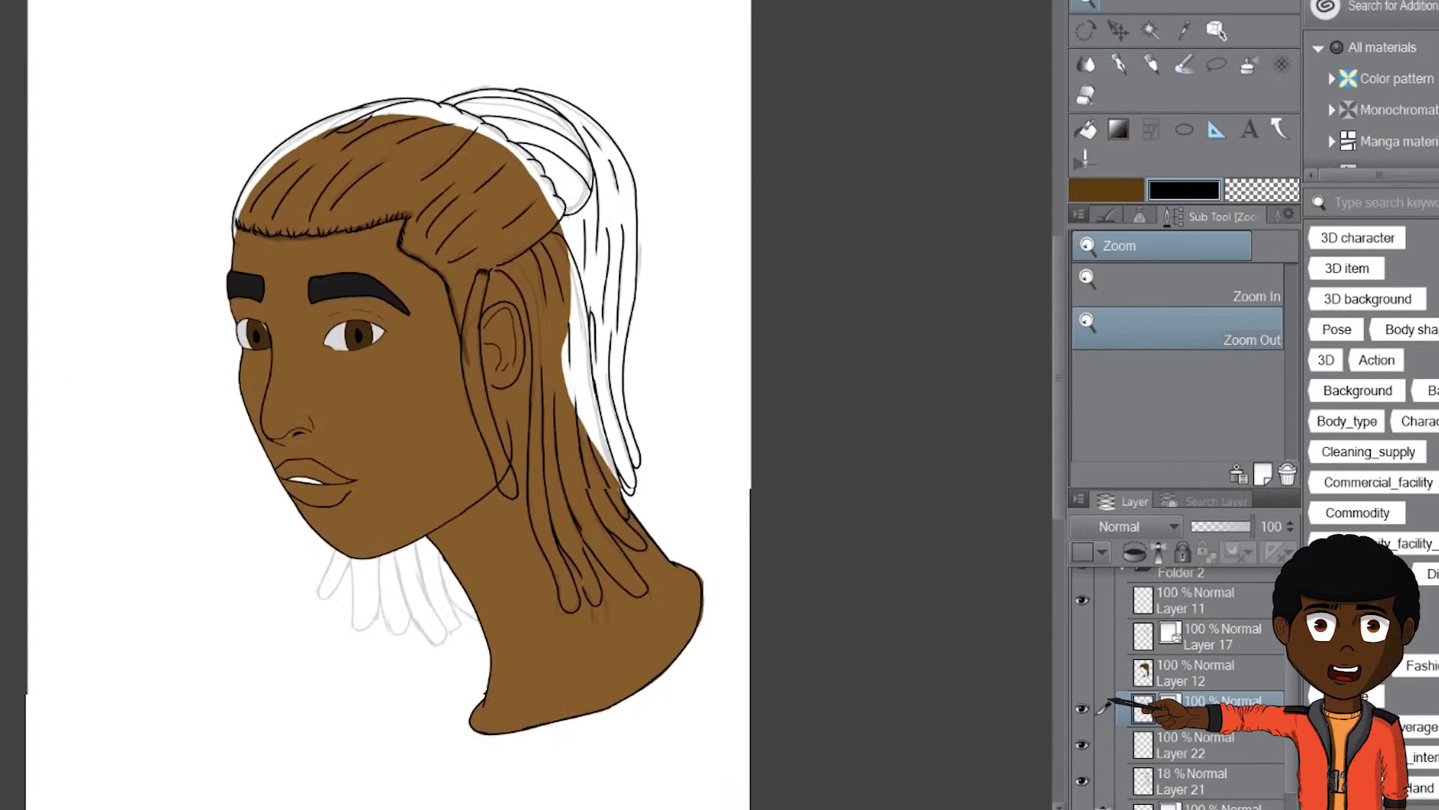
Step: Reduce the pen size and ink the curved top of the lock in front of the ear, redoing the misplaced stroke
scroll(495, 289, "up", 8)
key("bracketleft")
key("bracketleft")
key("bracketleft")
left_click_drag(583, 263, 541, 289)
left_click_drag(631, 255, 600, 296)
mouse_move(519, 258)
left_mouse_down()
mouse_move(530, 296)
mouse_move(624, 268)
left_mouse_up()
key("bracketleft")
key("bracketleft")
key("ctrl+z")
left_click_drag(599, 316, 638, 256)
Step: Ink short, fine strands fanning into the pulled-back hair at the root of the front lock
left_click_drag(578, 195, 657, 169)
left_click_drag(591, 214, 666, 189)
left_click_drag(573, 185, 644, 149)
mouse_move(578, 265)
left_mouse_down()
mouse_move(637, 243)
mouse_move(585, 213)
left_mouse_up()
left_click_drag(546, 274, 607, 229)
left_click_drag(508, 294, 562, 207)
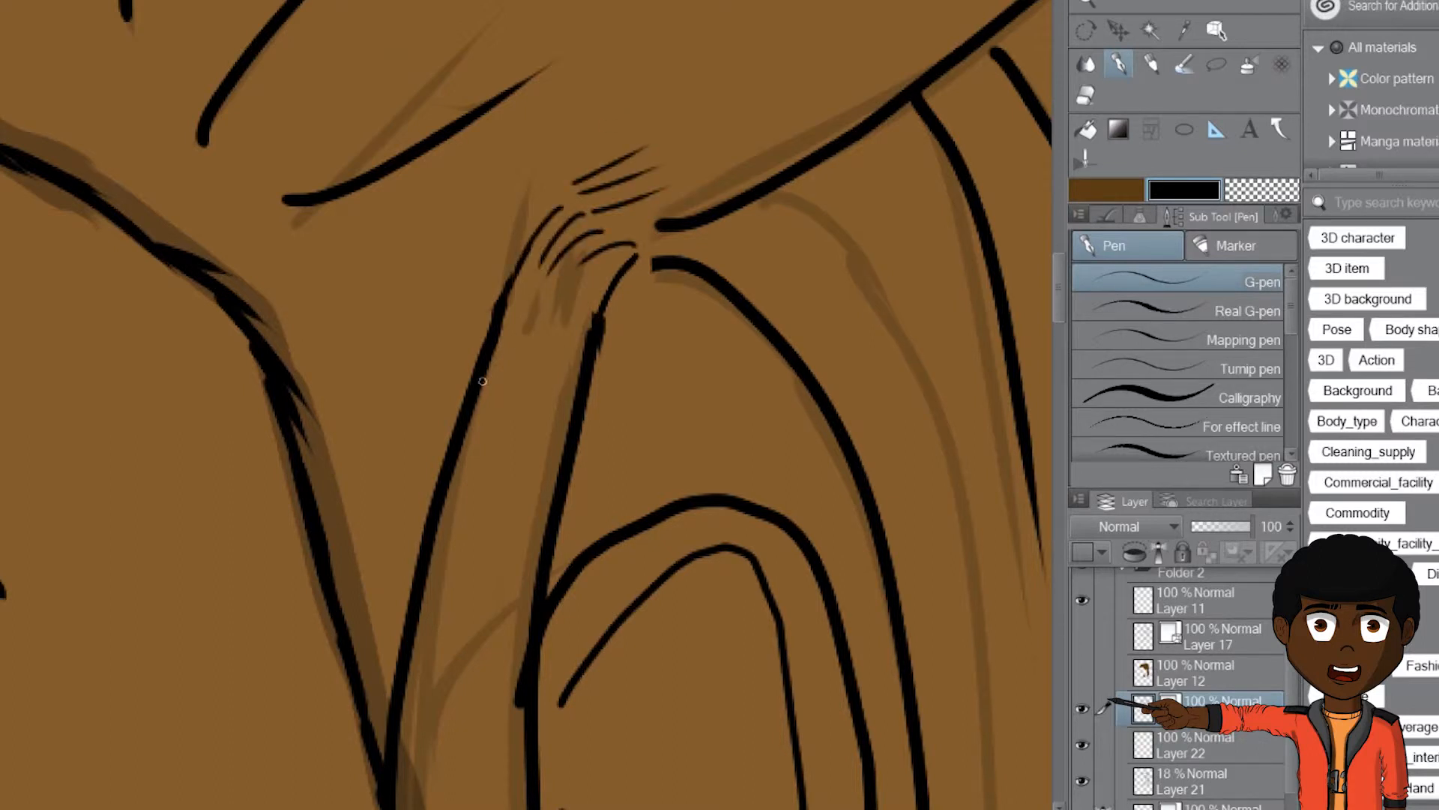
Step: Enlarge the pen and ink the first locks hanging below the chin, redoing the misplaced strokes
left_click(483, 381, "alt")
scroll(840, 90, "up", 4)
left_click_drag(750, 150, 552, 501)
left_click_drag(398, 156, 480, 190)
key("ctrl+z")
key("bracketright")
left_click_drag(569, 480, 452, 339)
left_click_drag(350, 61, 488, 49)
key("ctrl+z")
mouse_move(351, 54)
left_mouse_down()
mouse_move(360, 263)
mouse_move(488, 153)
mouse_move(483, 39)
left_mouse_up()
Step: Ink the edges and rounded tips of the middle locks hanging below the jaw
left_click_drag(539, 262, 466, 185)
key("ctrl+z")
mouse_move(317, 76)
left_mouse_down()
mouse_move(391, 185)
mouse_move(313, 309)
mouse_move(440, 32)
left_mouse_up()
mouse_move(435, 153)
left_mouse_down()
mouse_move(446, 296)
mouse_move(572, 285)
left_mouse_up()
left_click_drag(536, 176, 375, 226)
mouse_move(344, 72)
left_mouse_down()
mouse_move(448, 411)
mouse_move(439, 41)
left_mouse_up()
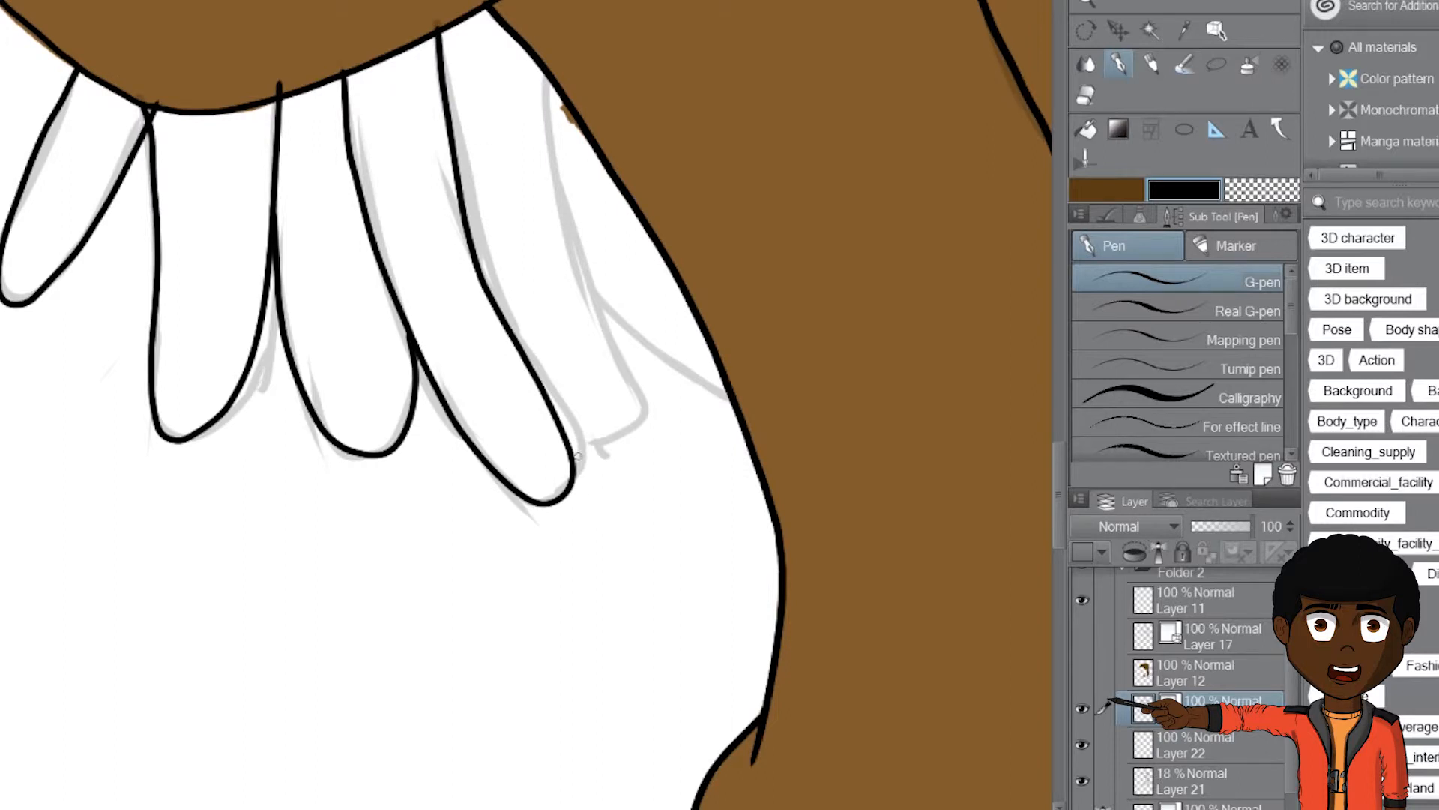
Step: Ink the last two locks below the jaw next to the neck, redoing the first edge
mouse_move(570, 432)
left_mouse_down()
mouse_move(645, 396)
mouse_move(554, 63)
left_mouse_up()
key("ctrl+z")
mouse_move(552, 407)
left_mouse_down()
mouse_move(627, 388)
mouse_move(548, 49)
left_mouse_up()
mouse_move(585, 281)
left_mouse_down()
mouse_move(657, 355)
mouse_move(724, 391)
mouse_move(551, 47)
left_mouse_up()
left_click_drag(551, 45, 604, 129)
left_click_drag(208, 219, 265, 283)
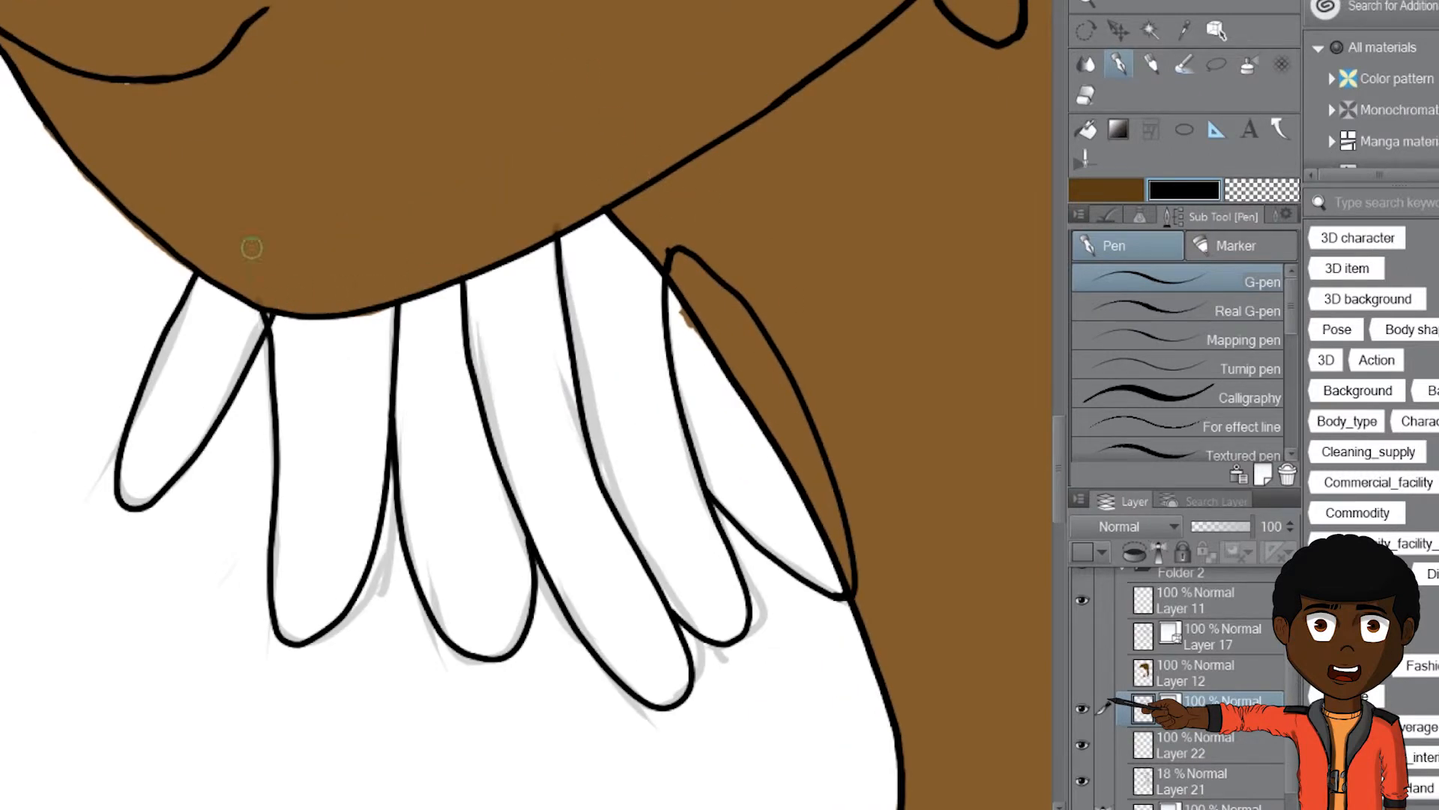
Step: Ink the front end of the forehead hairline where it meets the head's outer contour
key("alt+space")
left_click_drag(810, 321, 592, 322)
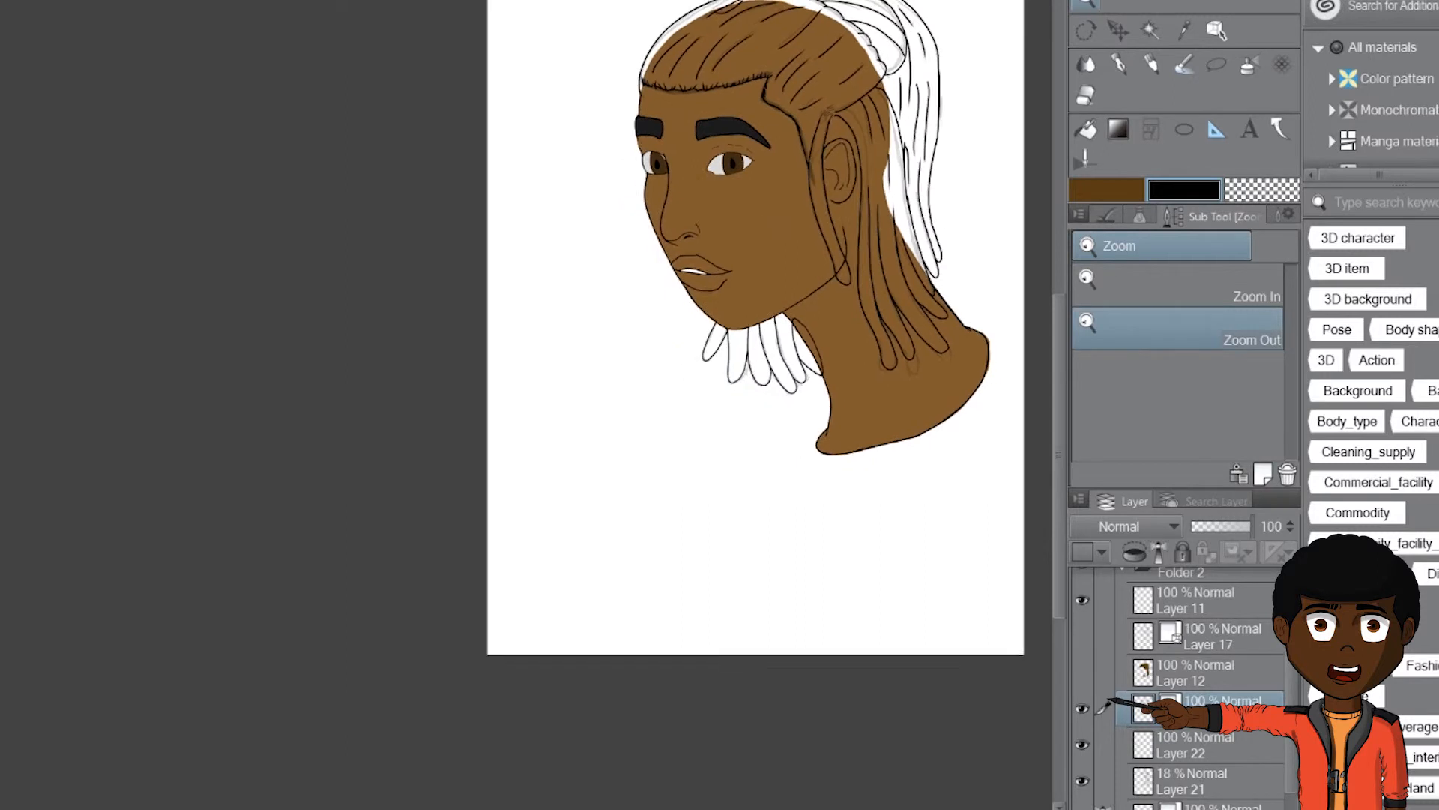
left_click_drag(749, 300, 641, 485)
left_click_drag(804, 243, 967, 243)
left_click_drag(274, 501, 458, 349)
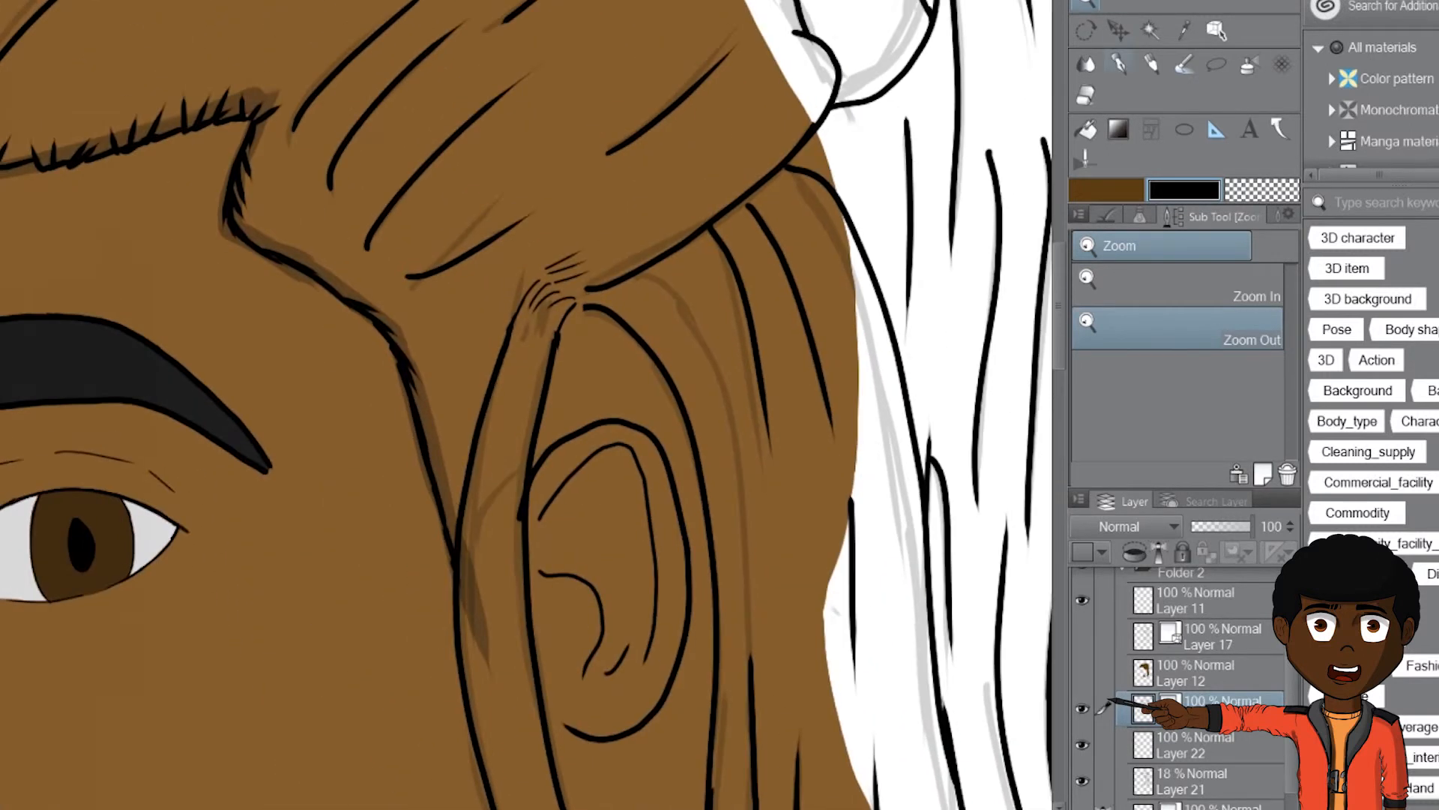
left_click_drag(485, 267, 1042, 562)
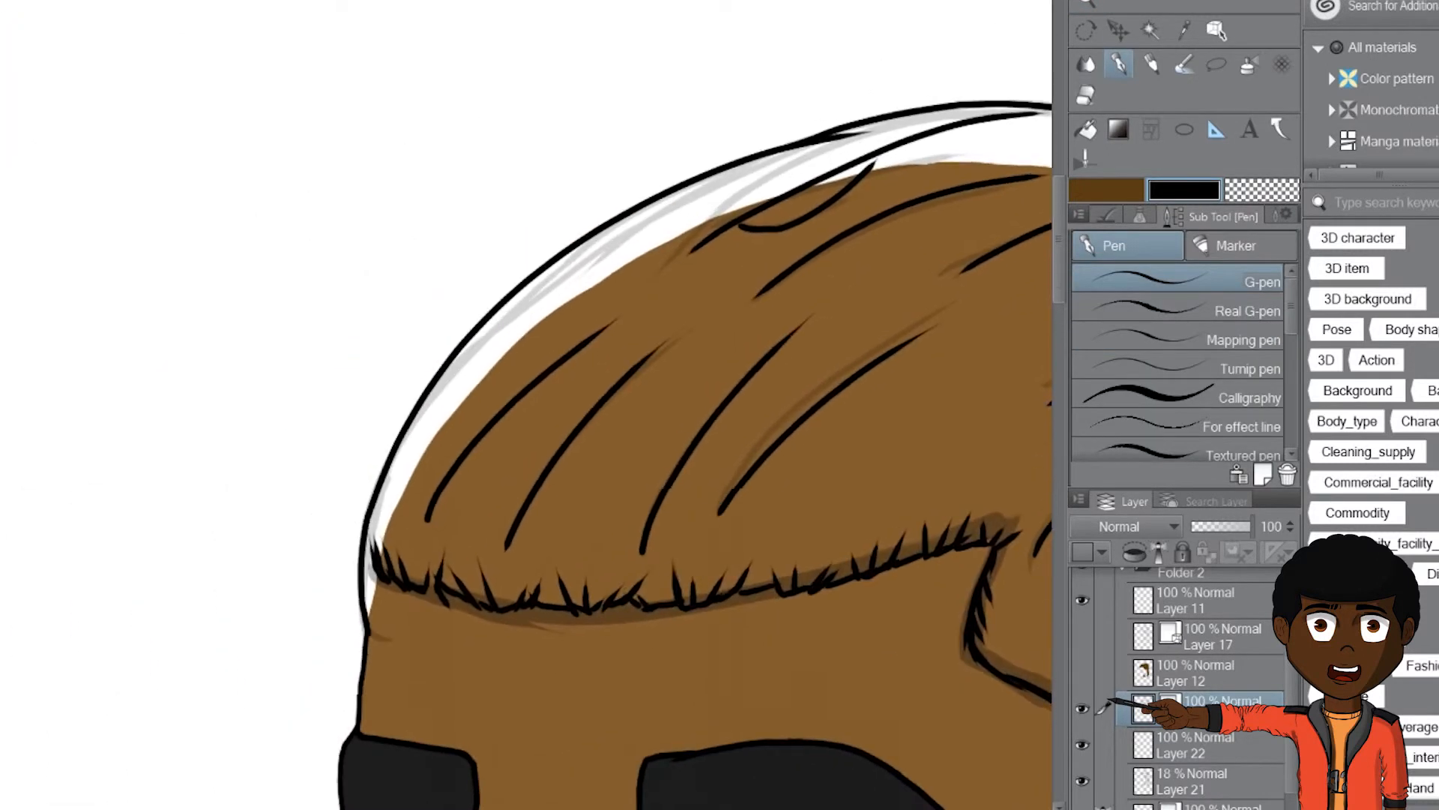
left_click_drag(367, 619, 411, 426)
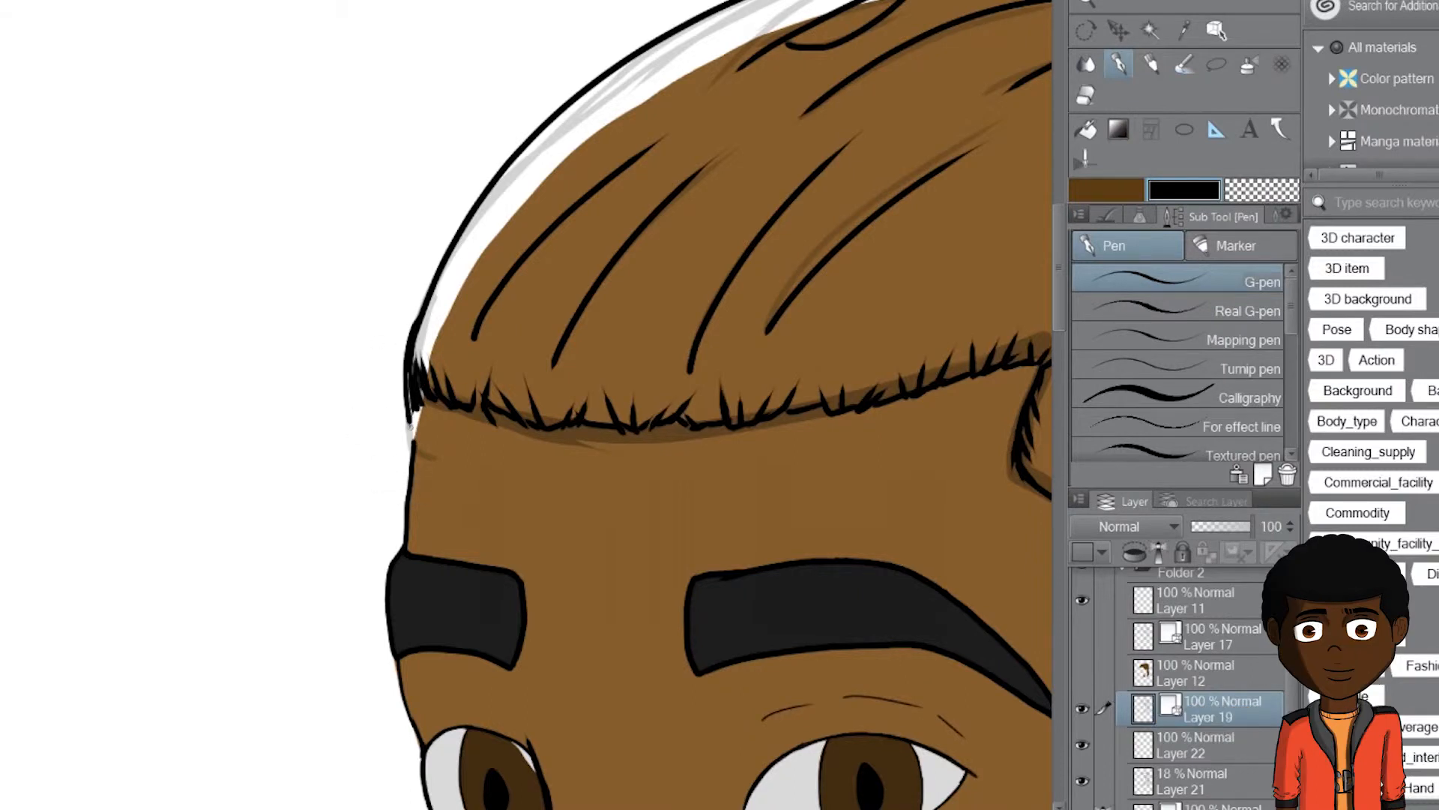
Step: Ink two short strands on the temple beside the root of the front lock
key("alt+space")
left_click_drag(848, 322, 659, 322)
left_click_drag(916, 330, 810, 431)
mouse_move(968, 96)
left_mouse_down()
mouse_move(1019, 158)
mouse_move(1006, 105)
left_mouse_up()
left_click_drag(484, 229, 612, 731)
key("alt+space")
mouse_move(840, 281)
left_mouse_down()
mouse_move(757, 299)
mouse_move(847, 288)
mouse_move(826, 300)
left_mouse_up()
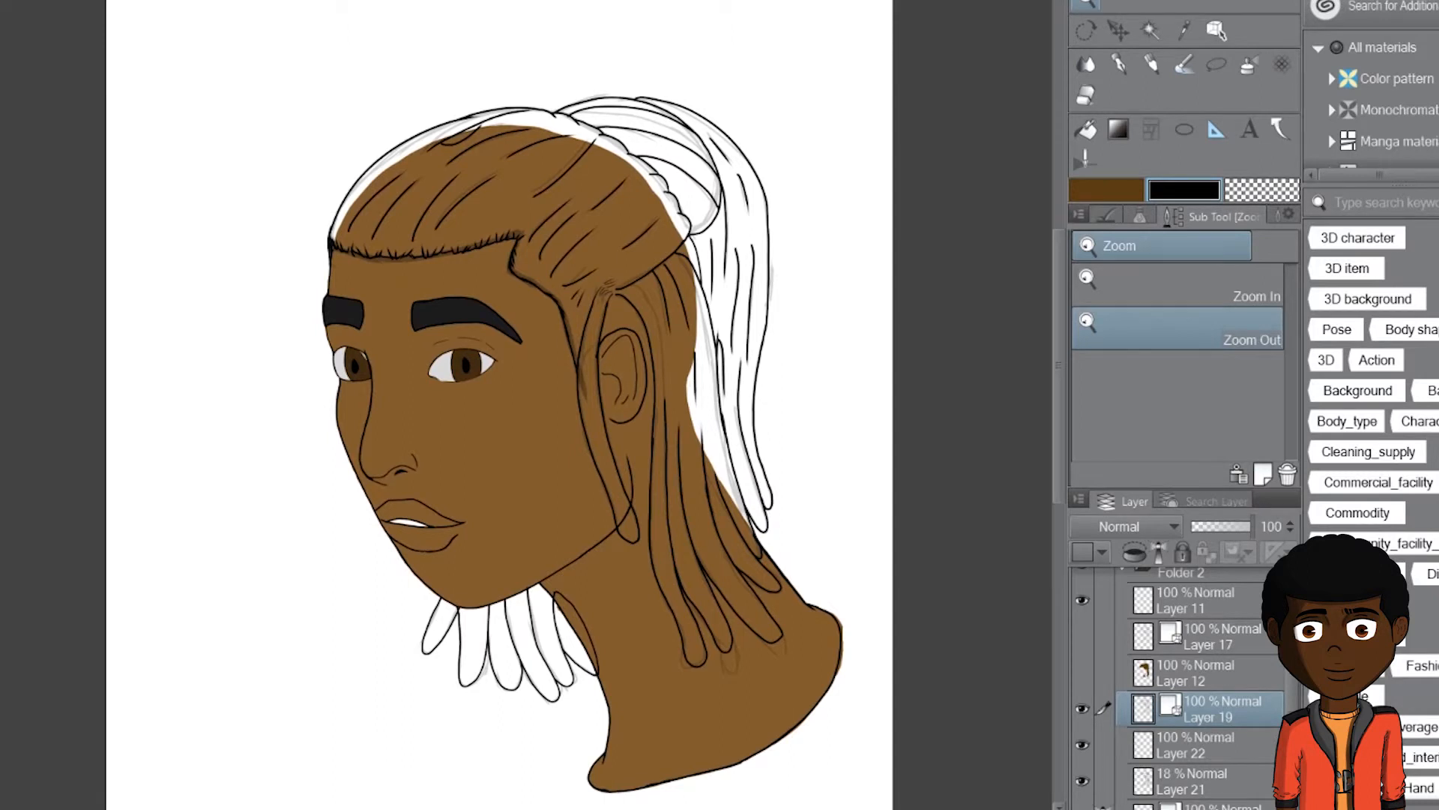
Step: Ink a curve passing behind the ear from the front lock to the hanging locks, redoing the first attempt
left_click_drag(612, 328, 738, 324)
left_click_drag(525, 435, 576, 373)
left_click_drag(628, 314, 593, 345)
mouse_move(674, 788)
left_mouse_down()
mouse_move(459, 483)
mouse_move(499, 11)
mouse_move(482, 698)
left_mouse_up()
left_click_drag(702, 492, 632, 408)
mouse_move(611, 341)
left_mouse_down()
mouse_move(791, 720)
mouse_move(750, 566)
mouse_move(669, 555)
mouse_move(705, 643)
left_mouse_up()
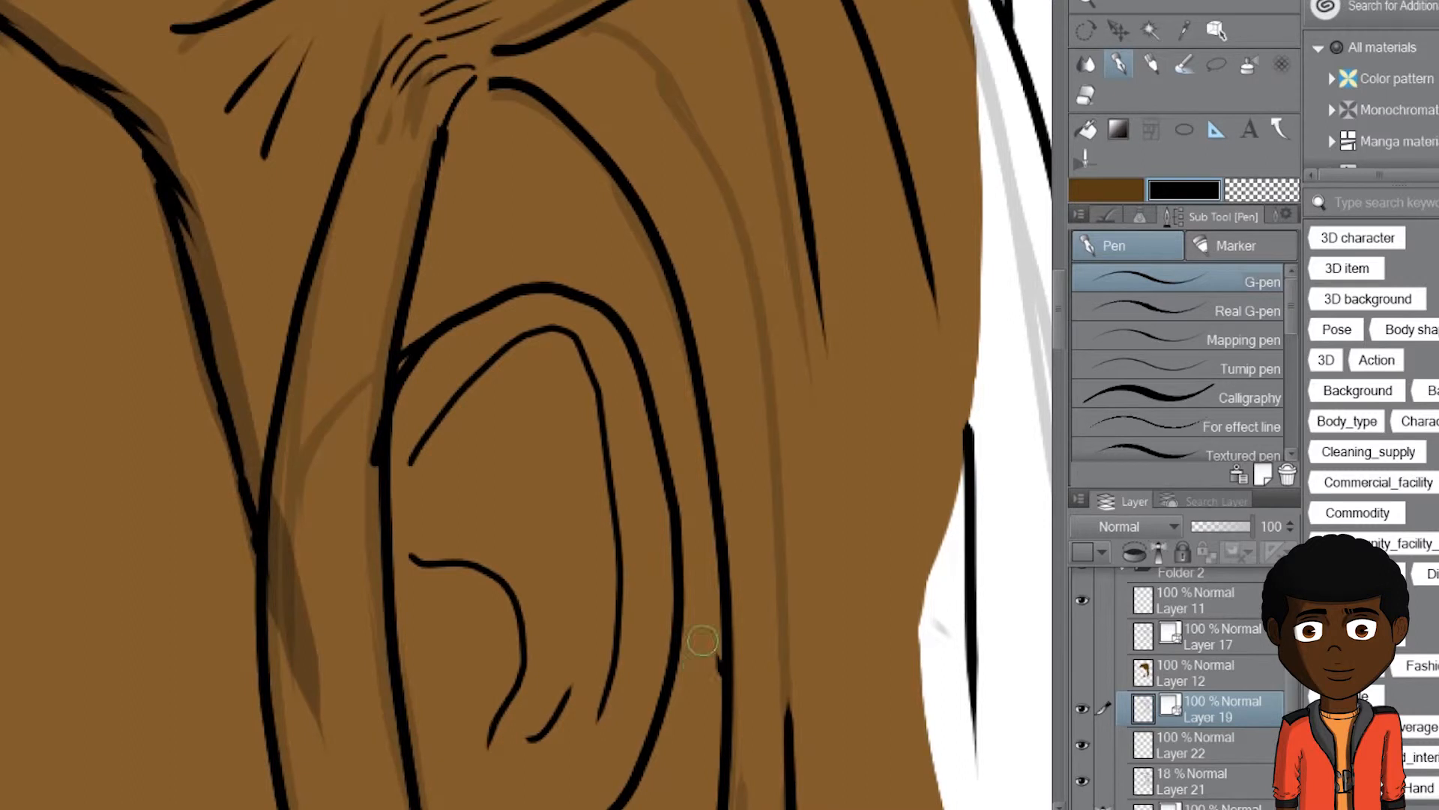
left_click_drag(475, 187, 615, 345)
key("ctrl+z")
mouse_move(466, 198)
left_mouse_down()
mouse_move(679, 508)
mouse_move(722, 649)
left_mouse_up()
left_click_drag(593, 339, 642, 442)
Step: Make Layer 22 visible and hide the sketch on Layer 21
key("alt+space")
left_click_drag(636, 540, 420, 525)
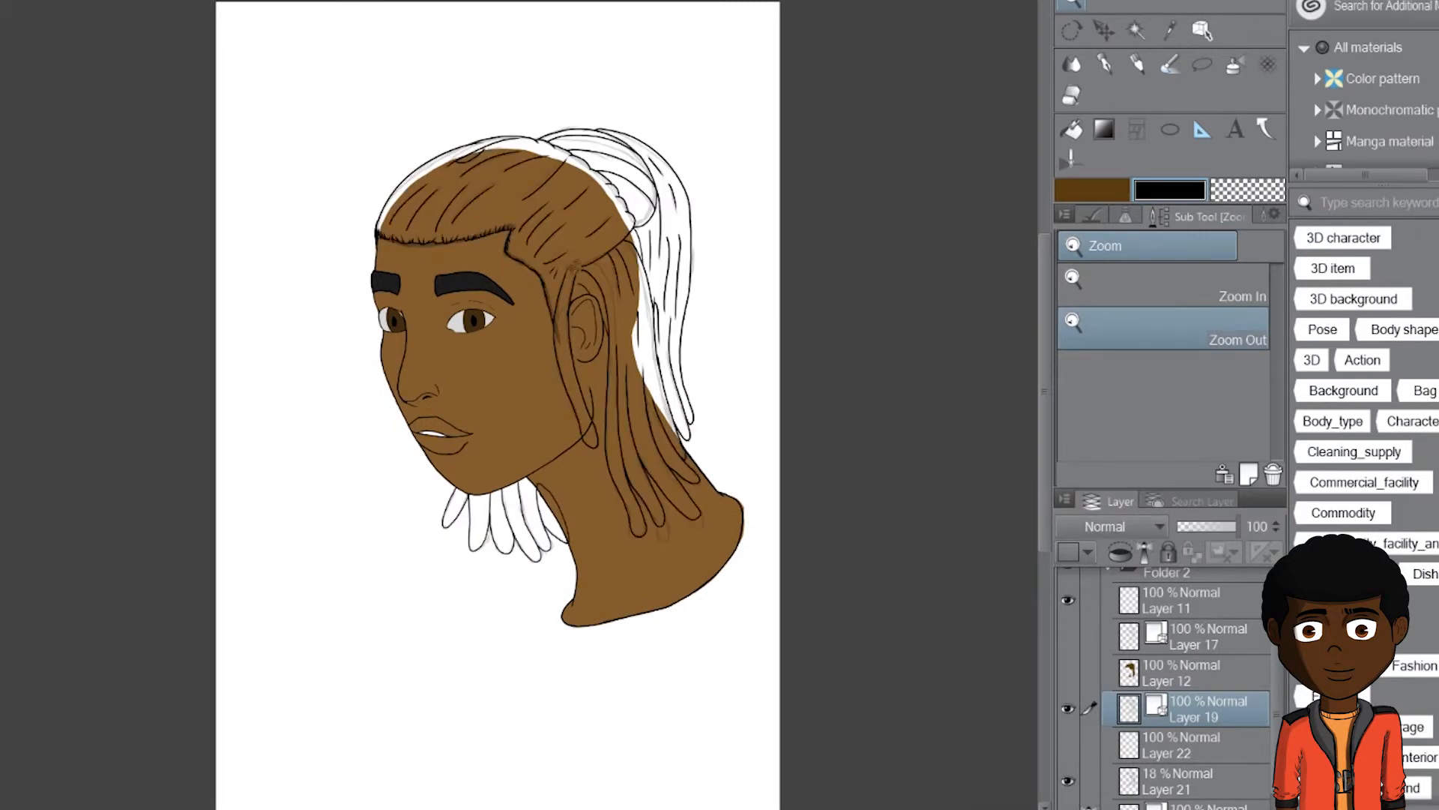
left_click(1068, 745)
left_click(1068, 781)
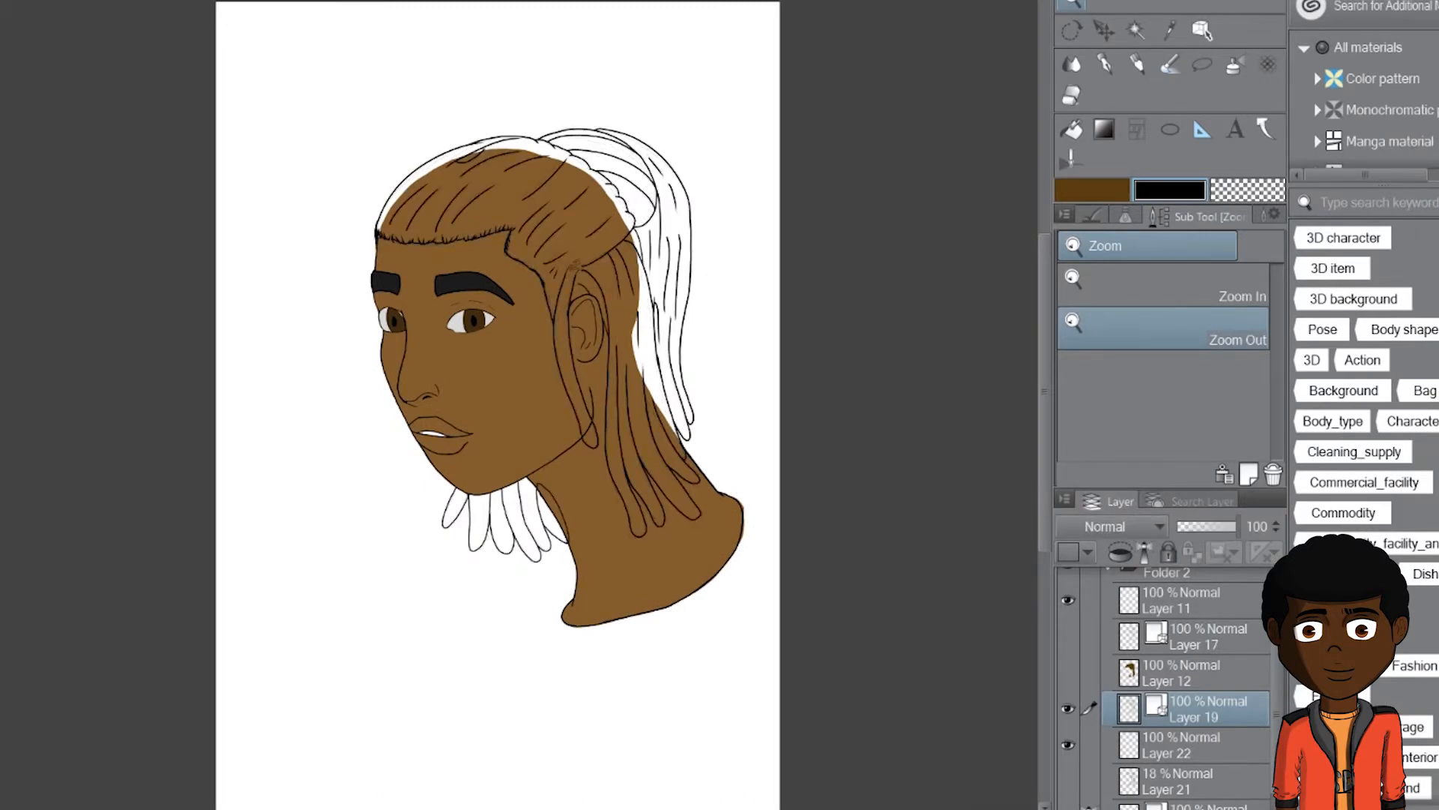
Step: Ink a closing line across the tops of the locks below the chin, from the neck to the foremost lock
scroll(629, 466, "up", 5)
left_click_drag(629, 466, 1009, 357)
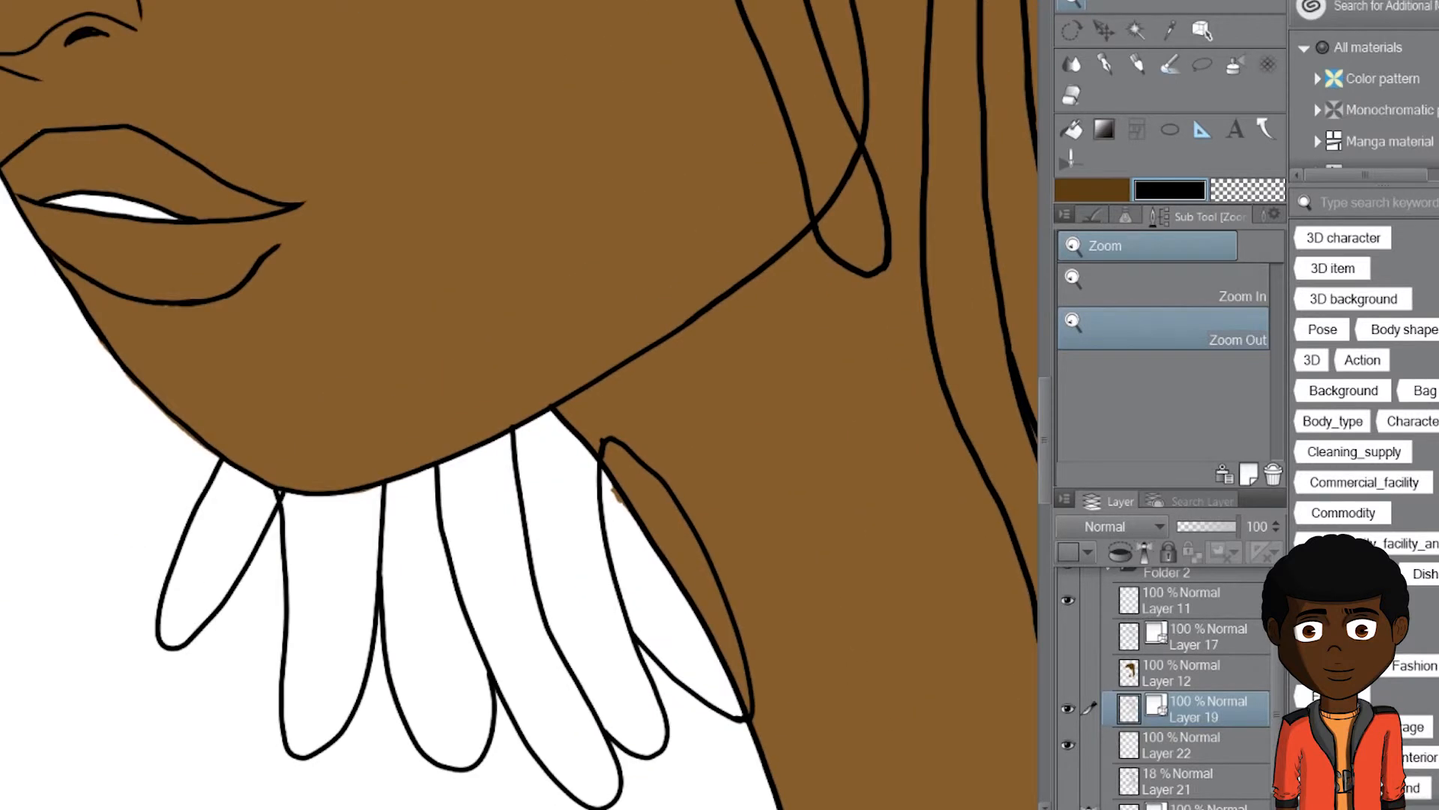
key("p")
mouse_move(607, 442)
left_mouse_down()
mouse_move(385, 414)
mouse_move(220, 460)
left_mouse_up()
key("/")
scroll(587, 698, "down", 5)
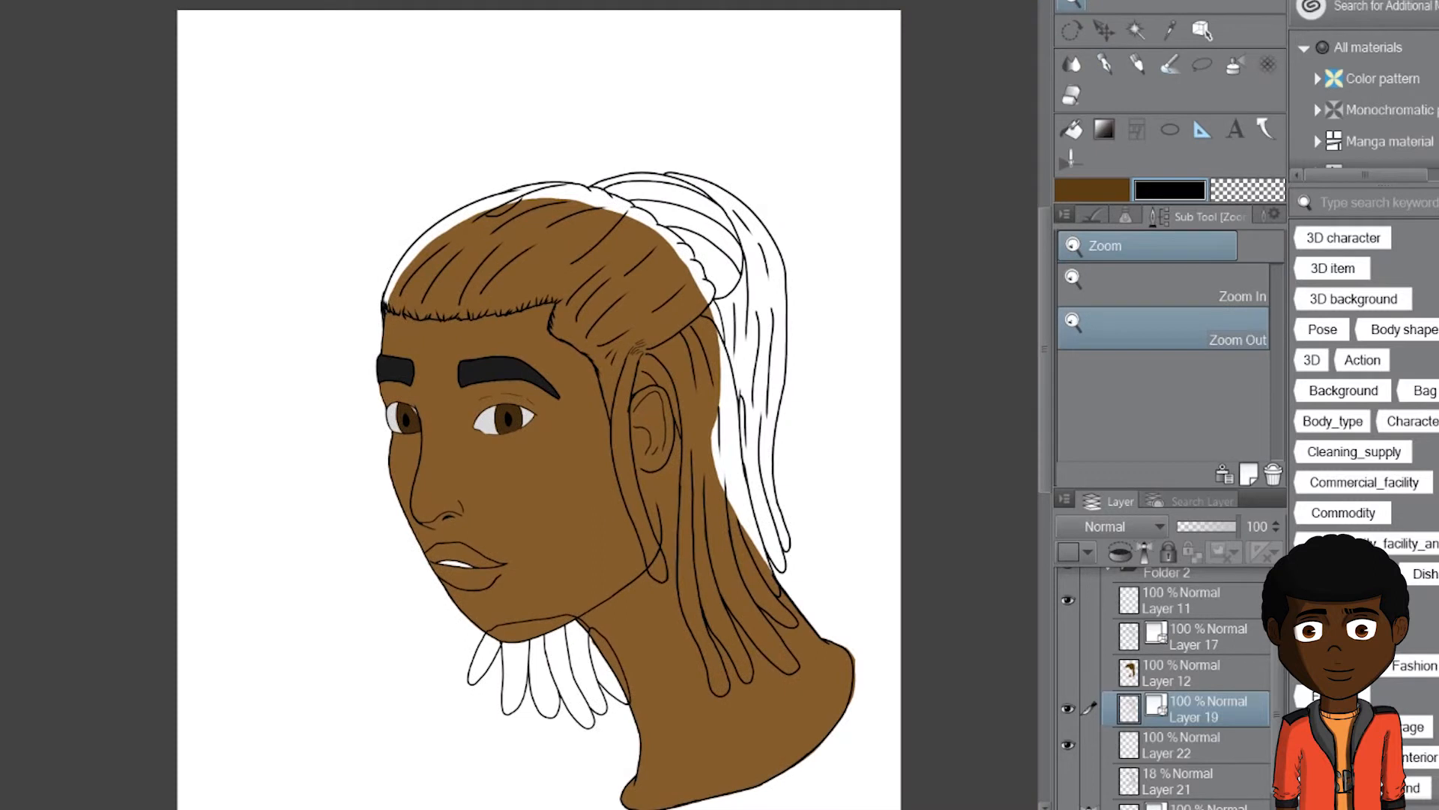
Step: Hide the palettes and fill the hanging side locks and the ponytail with dark brown
key("Tab")
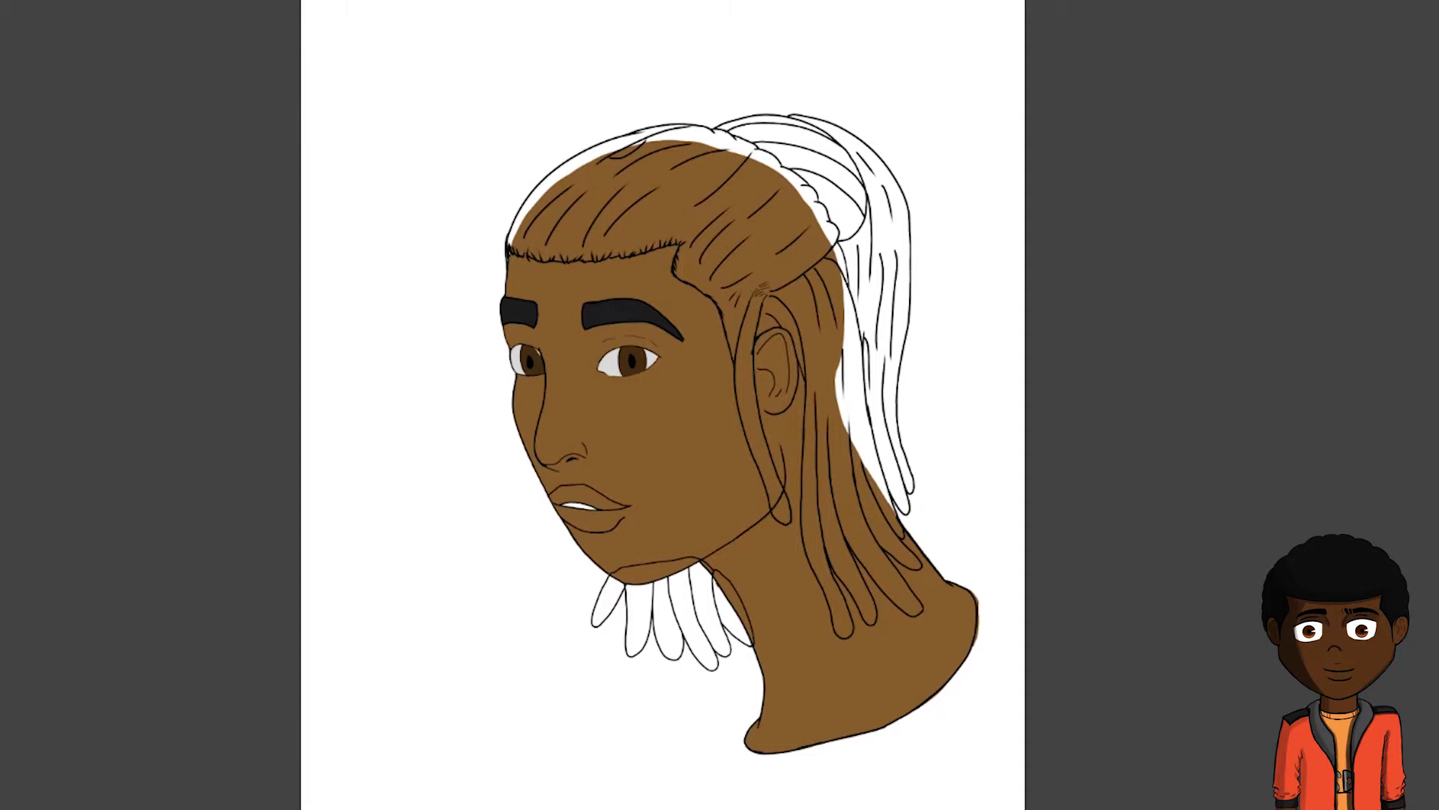
left_click(829, 375)
left_click(889, 247)
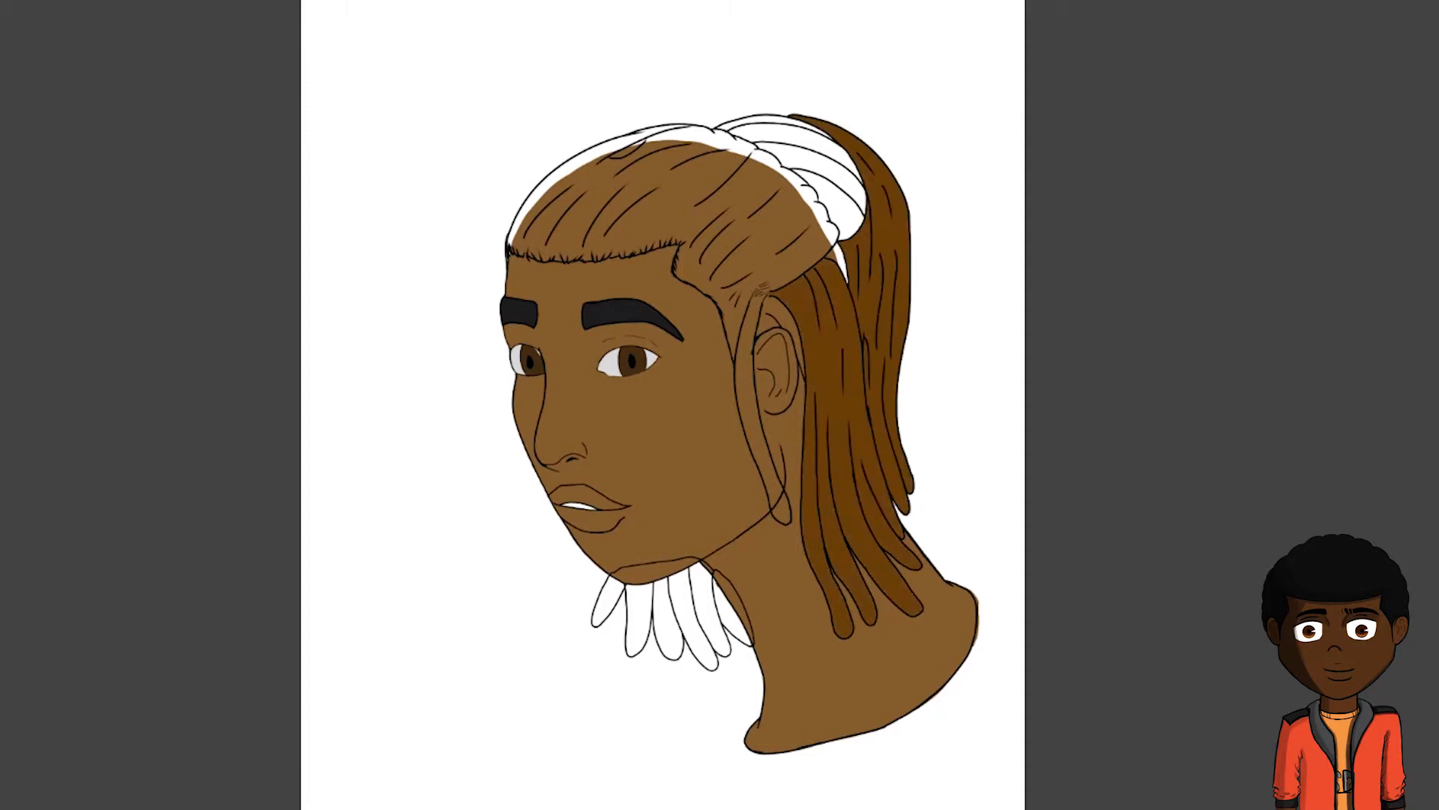
Step: Fill the pulled-back top hair, the gathered sections at the ponytail's base and the front lock with dark brown
left_click(840, 214)
left_click(790, 134)
left_click(644, 202)
left_click(840, 253)
left_click(817, 161)
left_click(772, 118)
left_click(756, 435)
Step: Fill the locks below the chin with dark brown, undoing the fill that covers the background
left_click(622, 630)
left_click(15, 0)
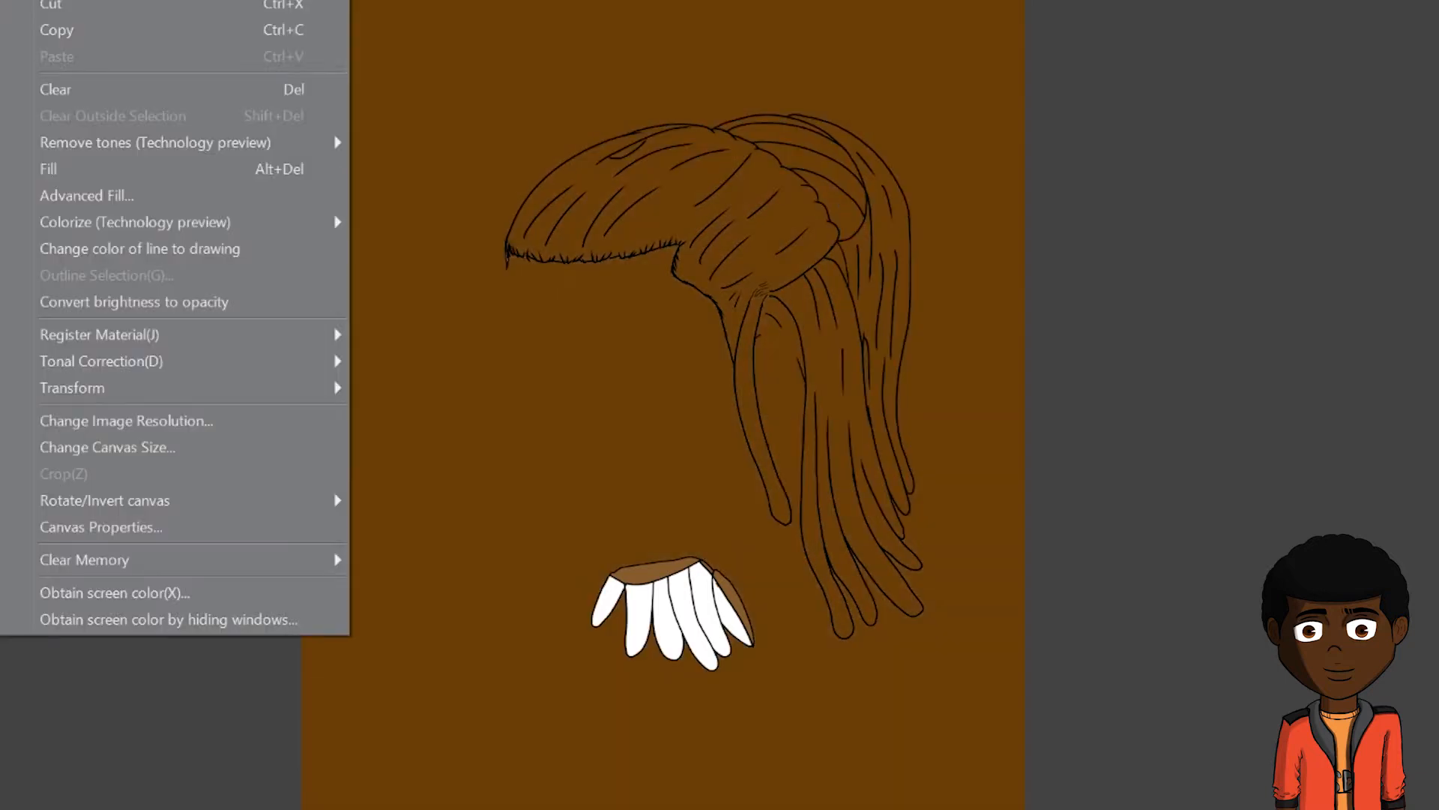
left_click(45, 1)
left_click(661, 596)
left_click(731, 607)
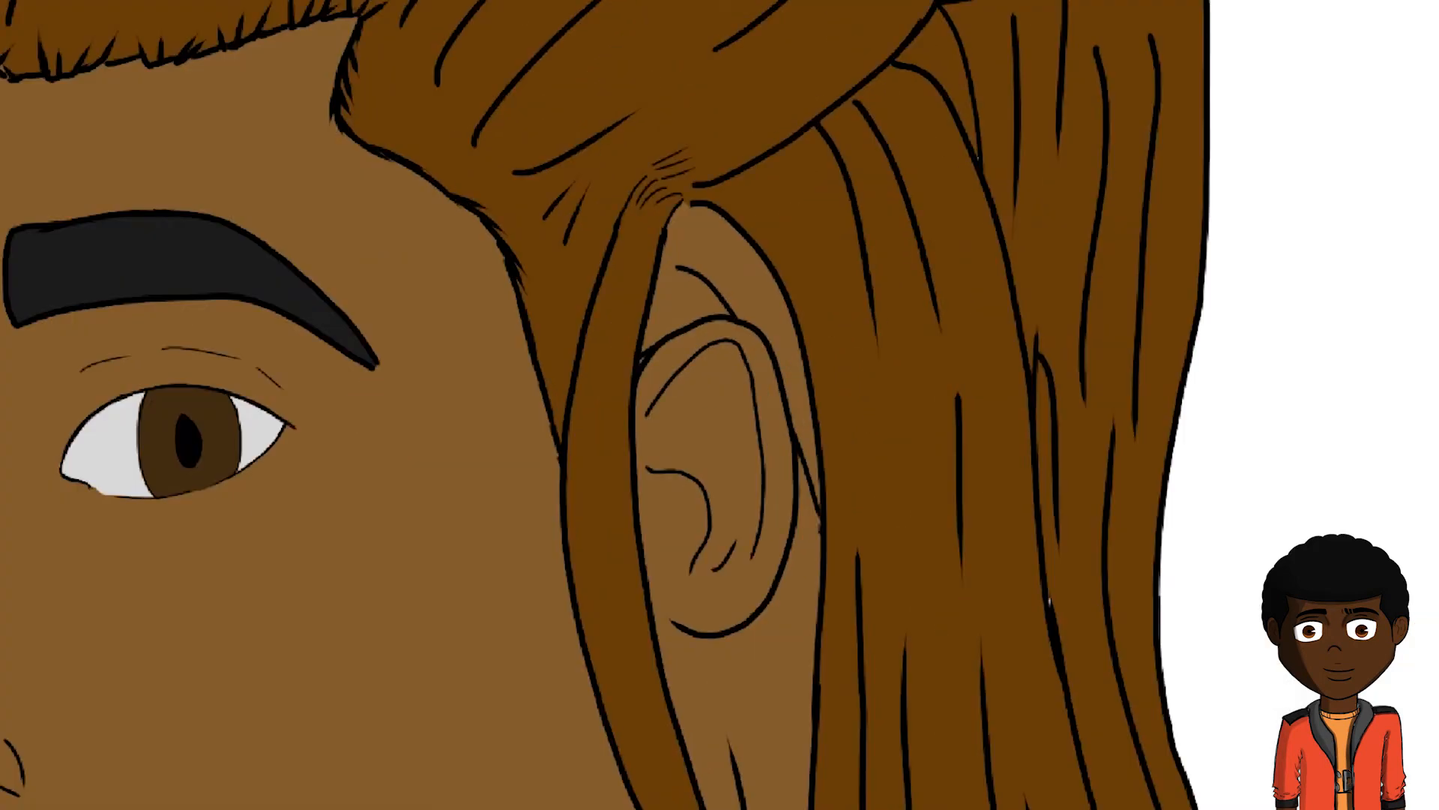
Step: Thicken the ear's upper outline with the pen
left_click_drag(476, 264, 646, 191)
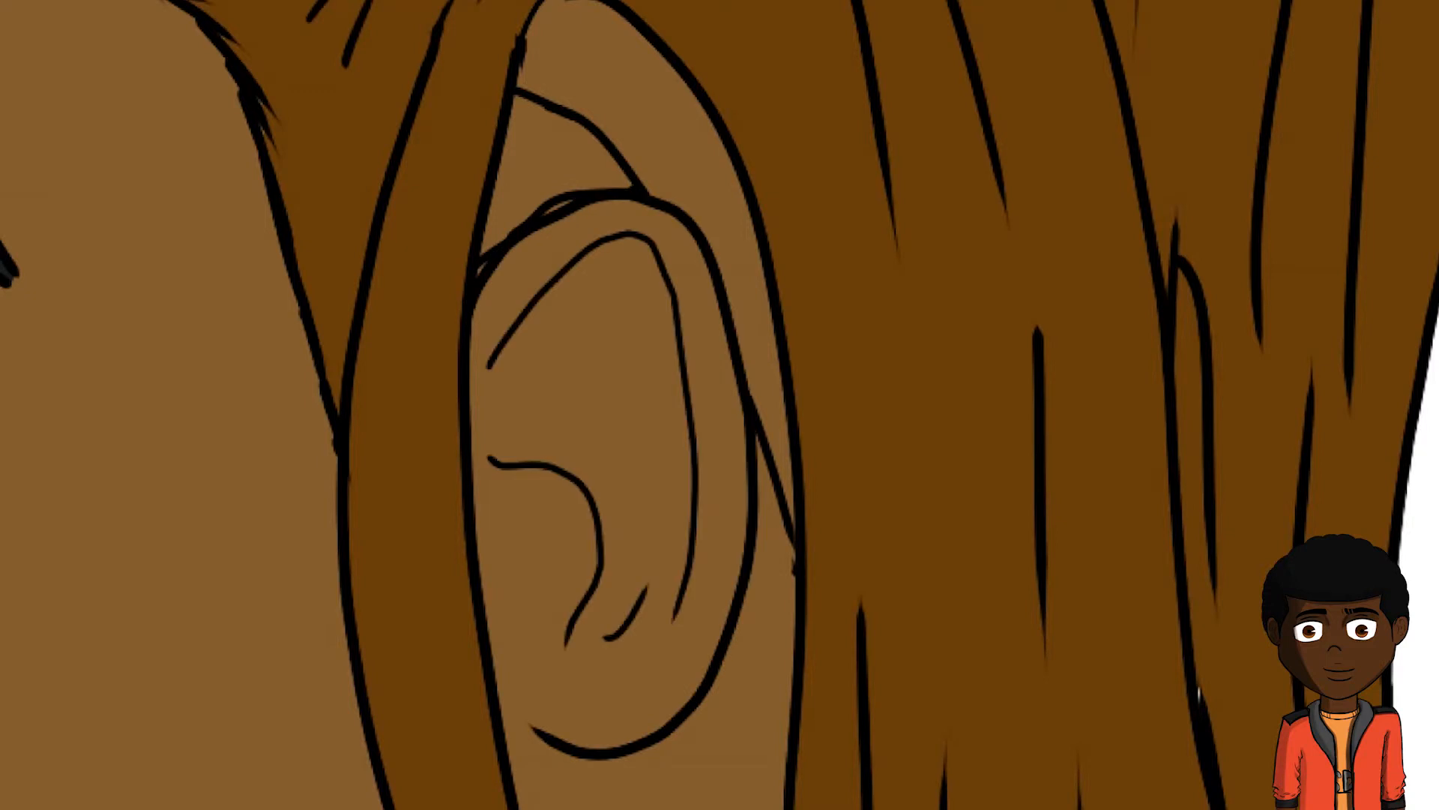
mouse_move(647, 191)
left_mouse_down()
mouse_move(481, 269)
mouse_move(676, 227)
left_mouse_up()
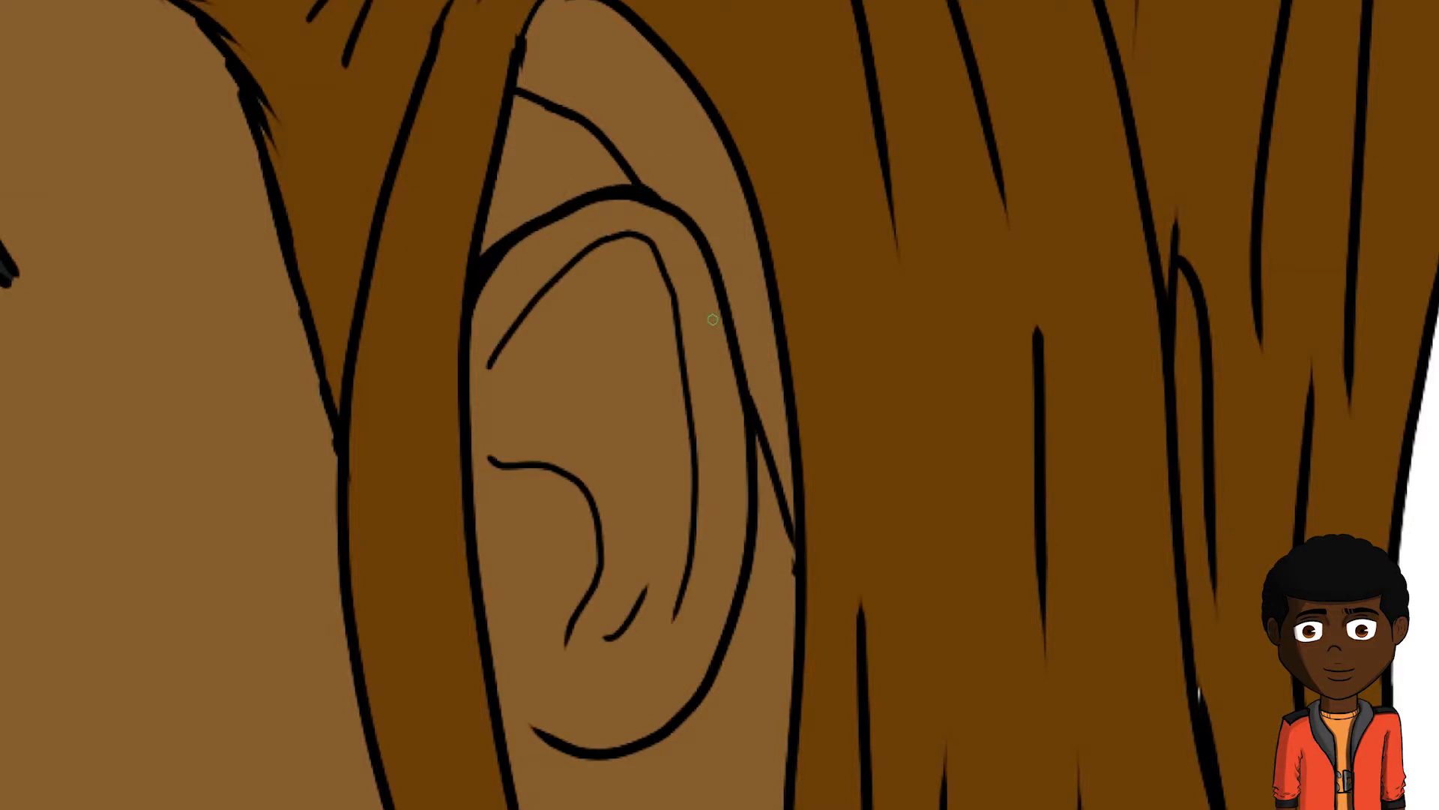